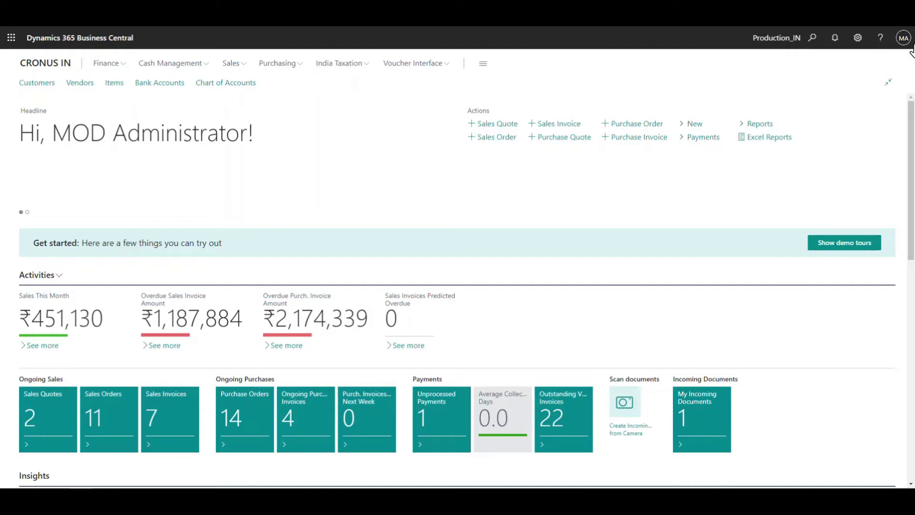
- Open the Items list and locate the items Block - All, Block - Purchase and Block - Sales
left_click(813, 39)
type("items")
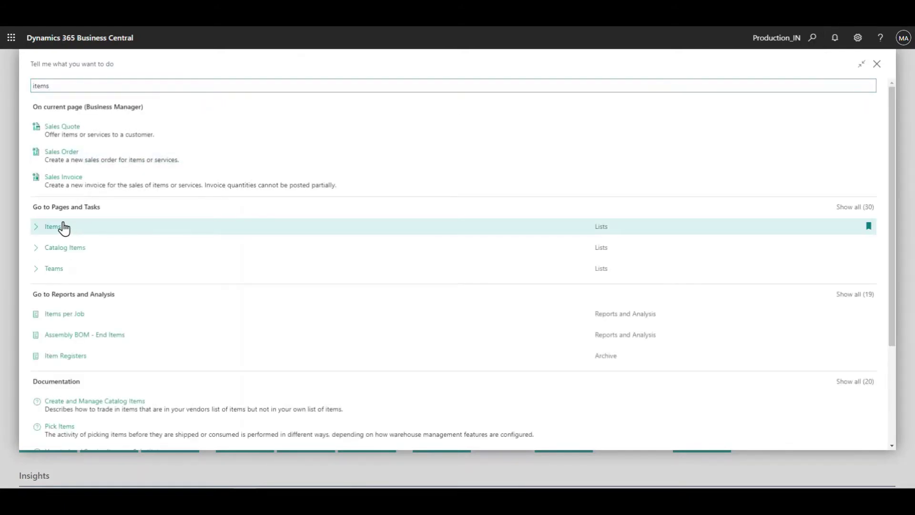
left_click(64, 228)
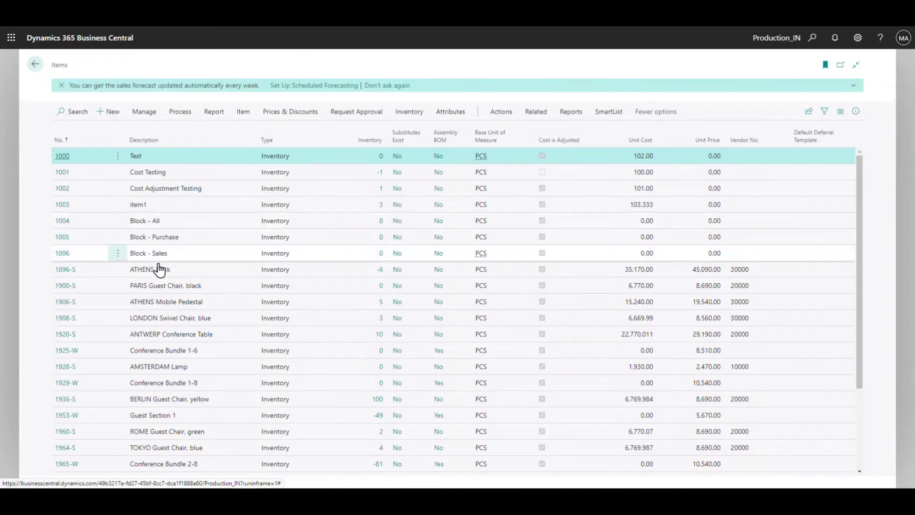
left_click(196, 224)
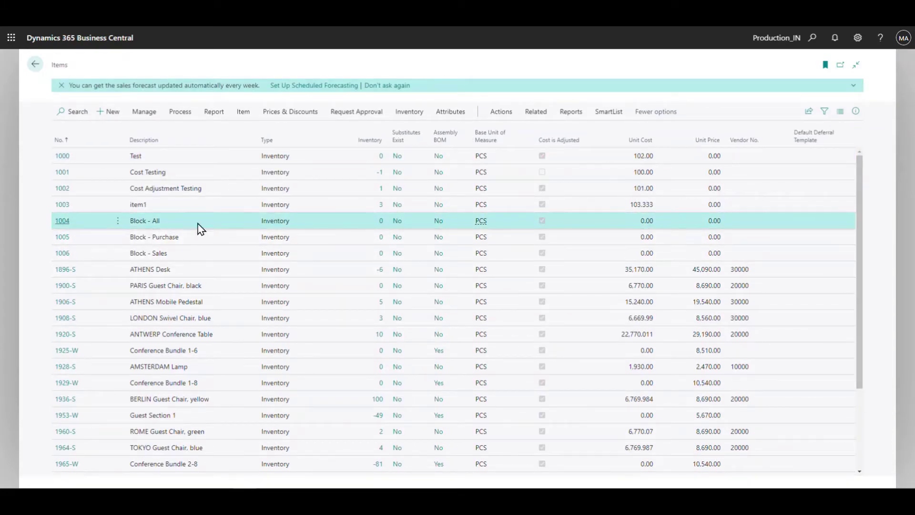
left_click(196, 242)
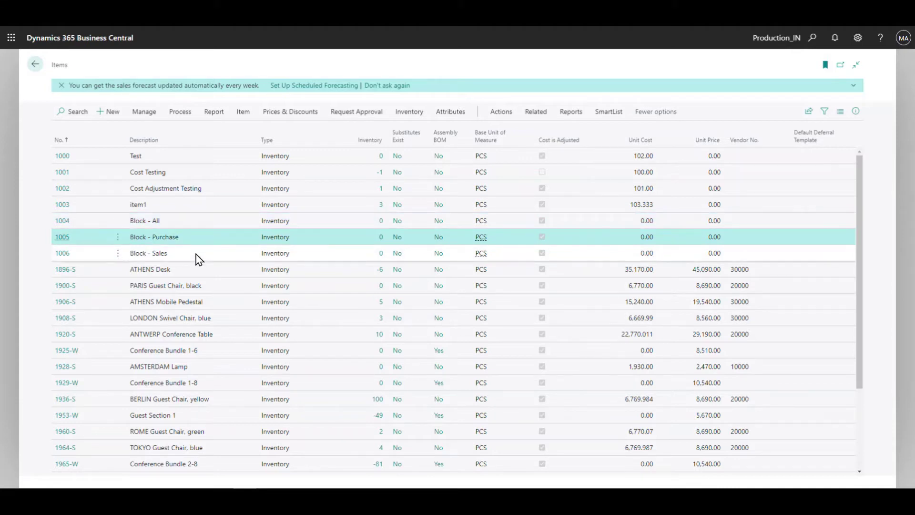
left_click(199, 259)
- Open the item card of Block - All, switch its Blocked setting off and back on, and return to the Items list
left_click(62, 225)
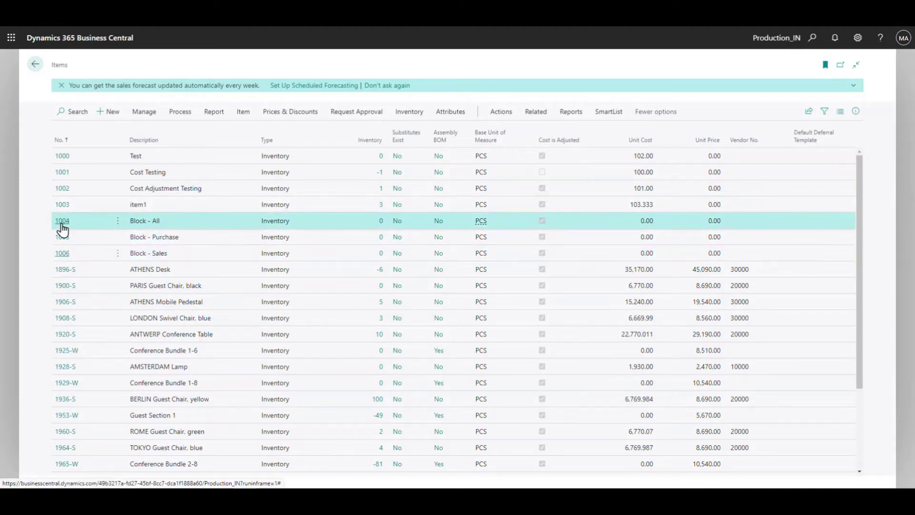
left_click(62, 222)
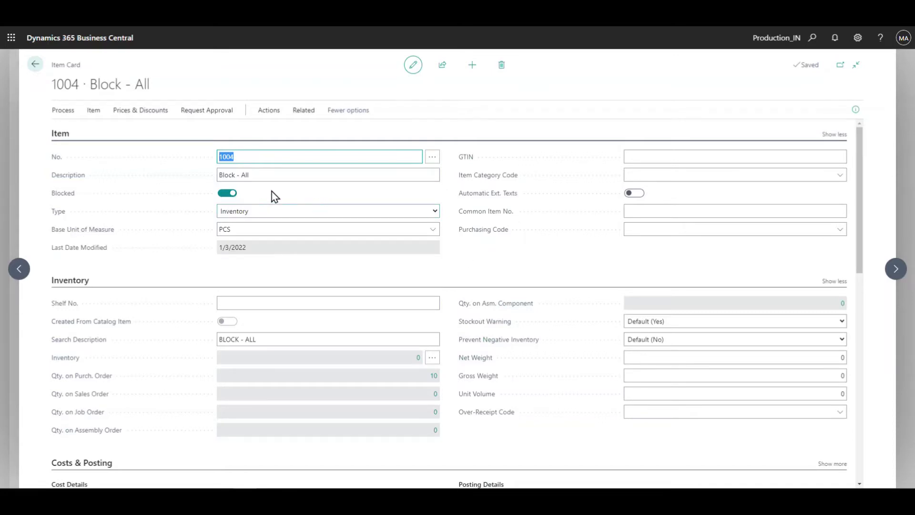
left_click(231, 196)
left_click(232, 197)
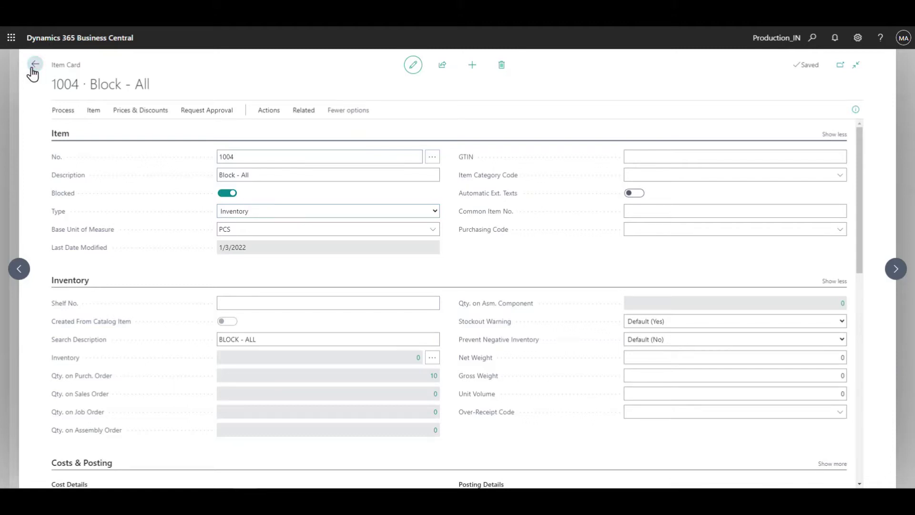
left_click(33, 66)
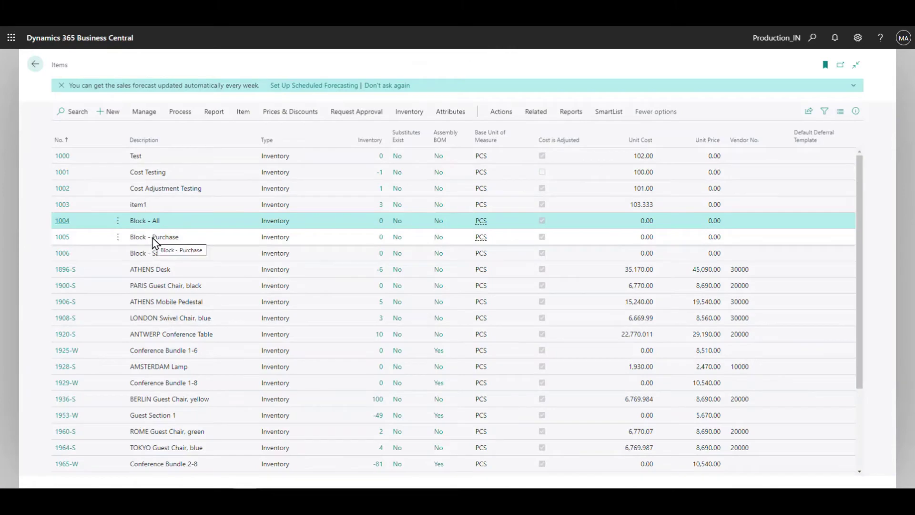
- On the Block - Purchase item card, switch Purchasing Blocked under Replenishment off and back on, and return to the Items list
left_click(62, 239)
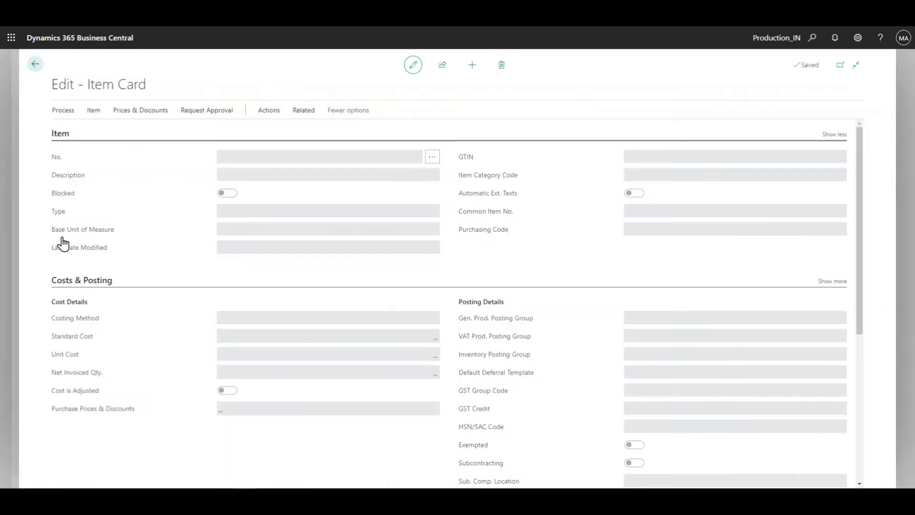
scroll(166, 300, "down", 5)
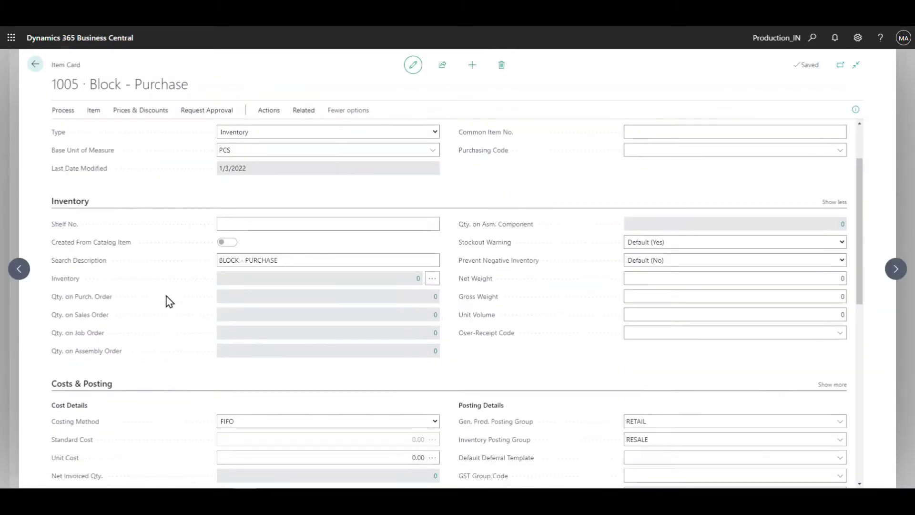
scroll(170, 302, "down", 5)
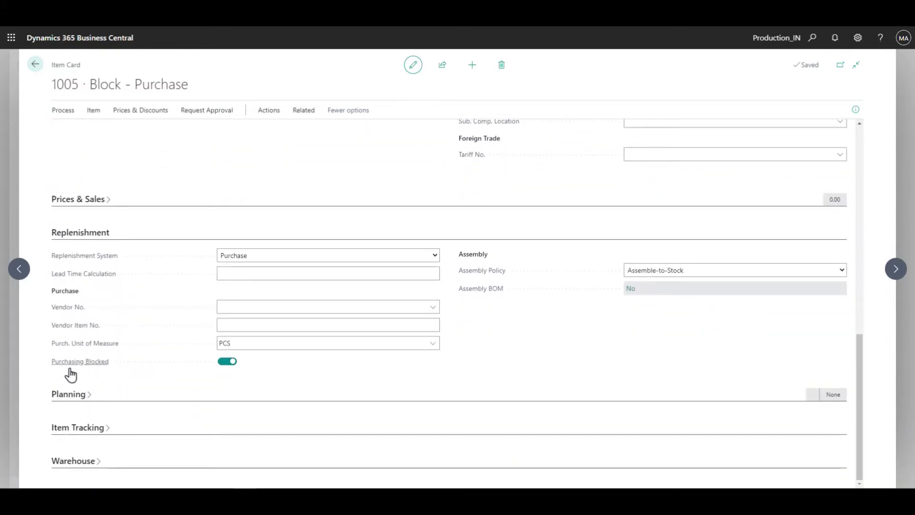
left_click(226, 362)
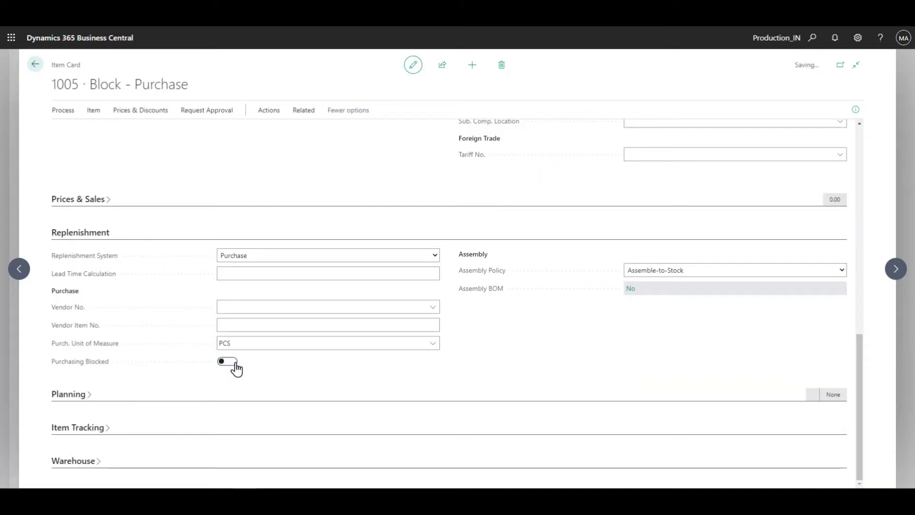
left_click(232, 364)
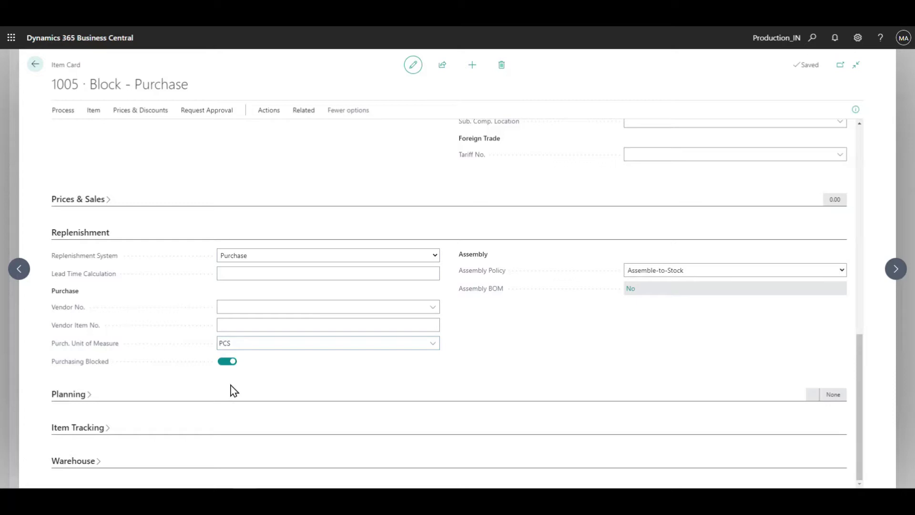
left_click(35, 65)
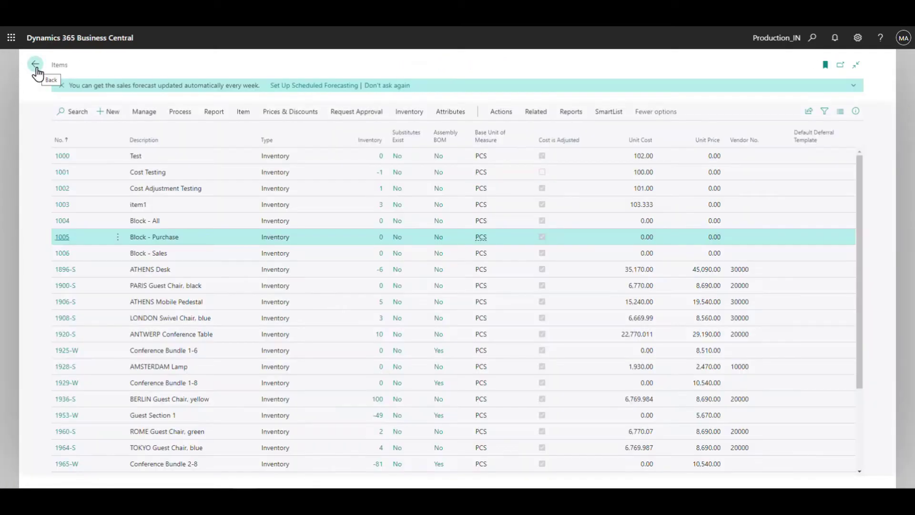
- Check the Sales Blocked setting under Prices & Sales on the Block - Sales item card, and return to the Items list
left_click(62, 253)
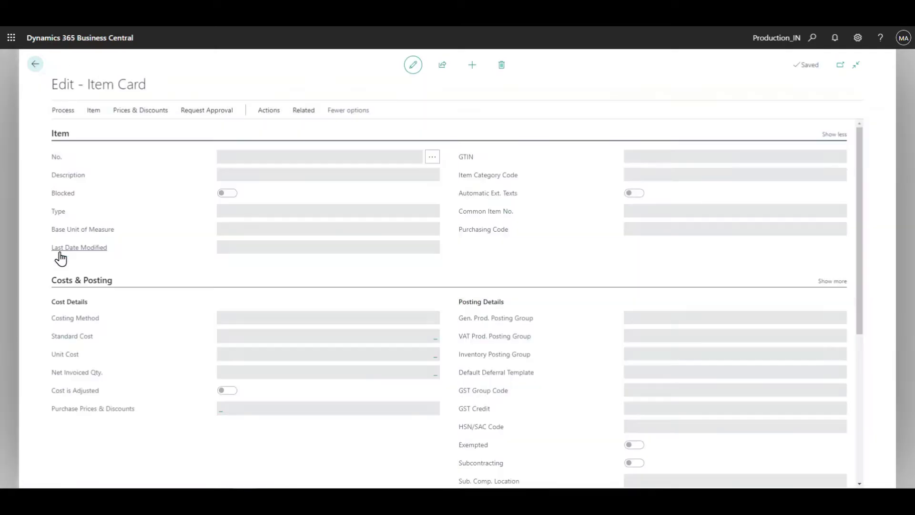
scroll(158, 282, "down", 7)
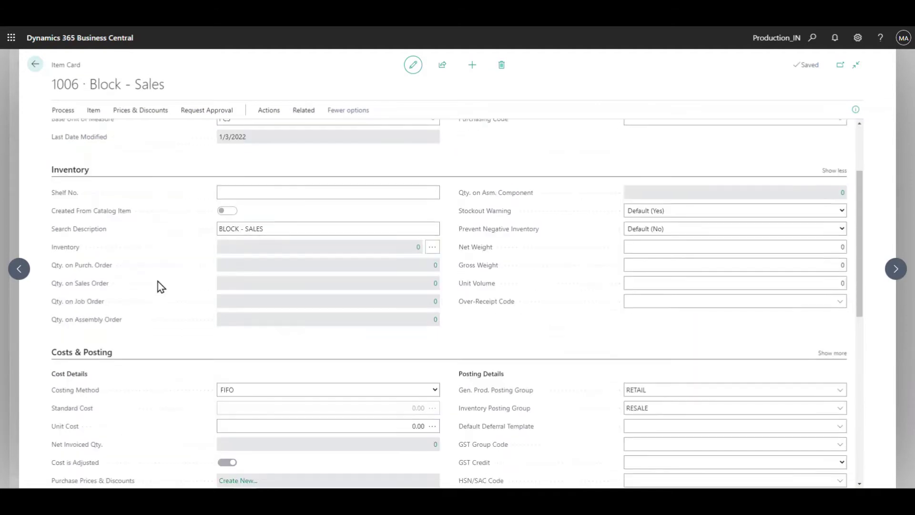
scroll(160, 290, "down", 3)
left_click(167, 286)
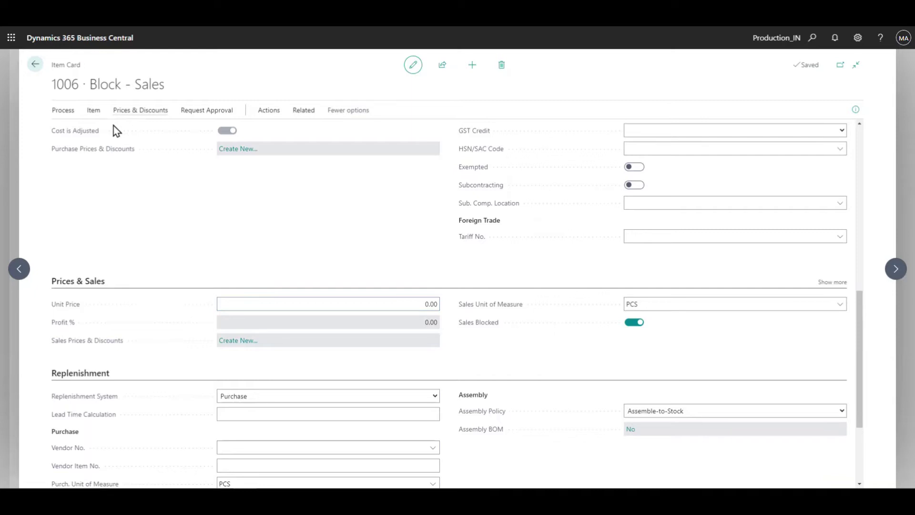
scroll(107, 302, "up", 10)
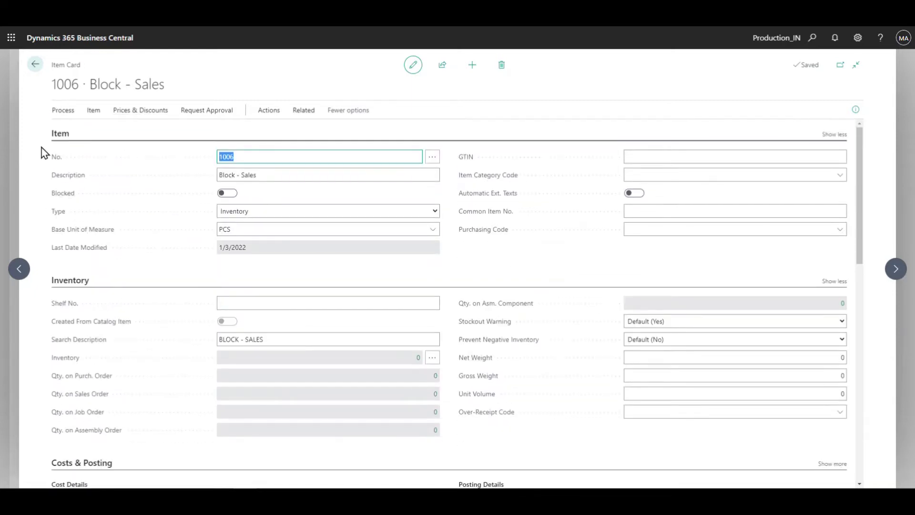
left_click(37, 66)
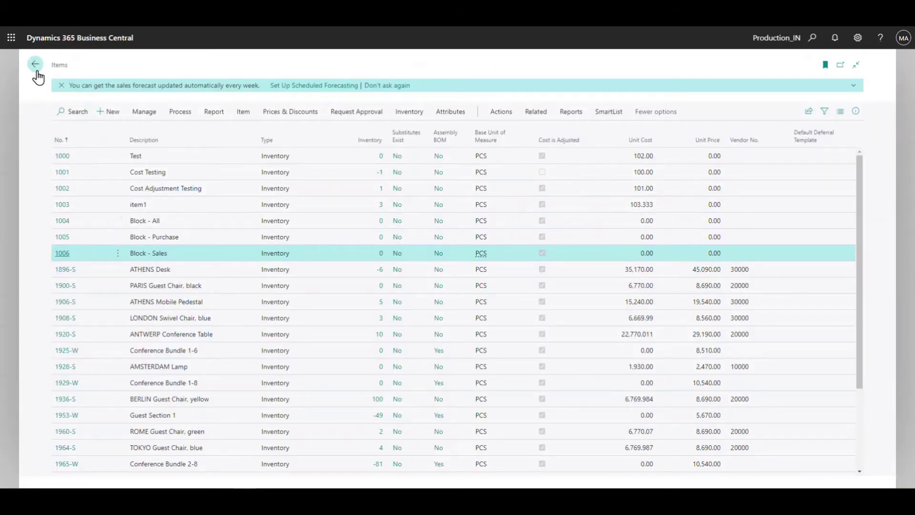
- Dismiss the sales forecast notice and open the last London Postmaster purchase order in the purchase orders list
left_click(61, 85)
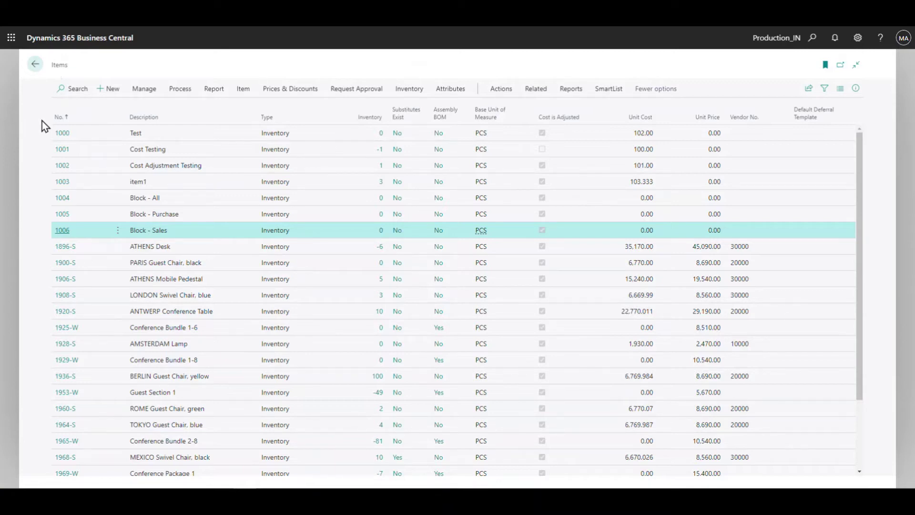
left_click(35, 71)
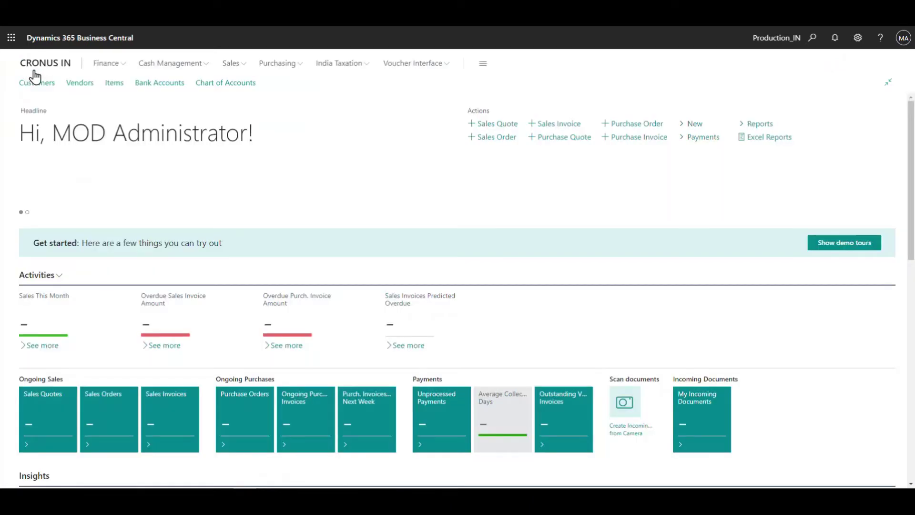
left_click(286, 65)
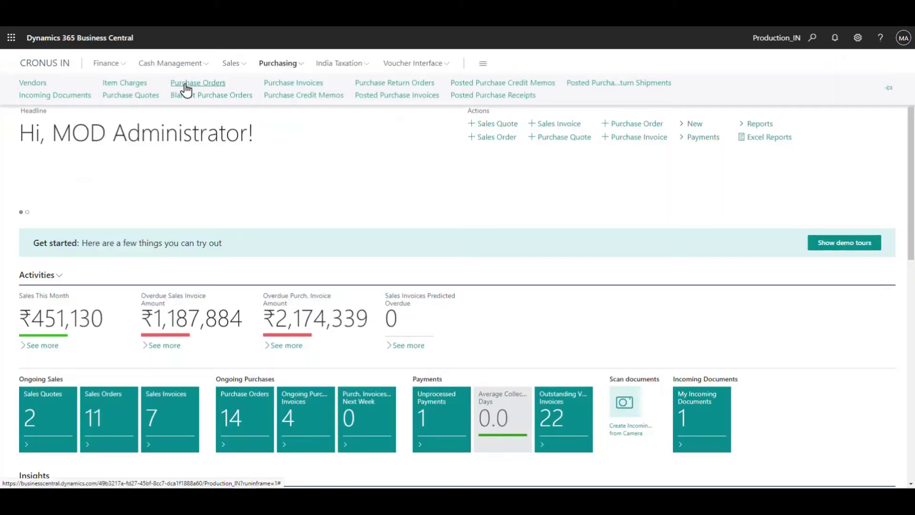
left_click(186, 84)
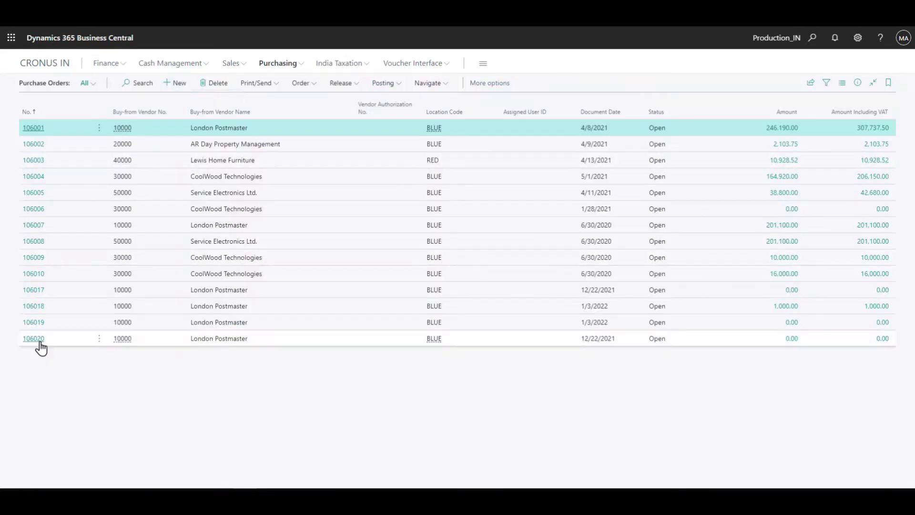
left_click(35, 339)
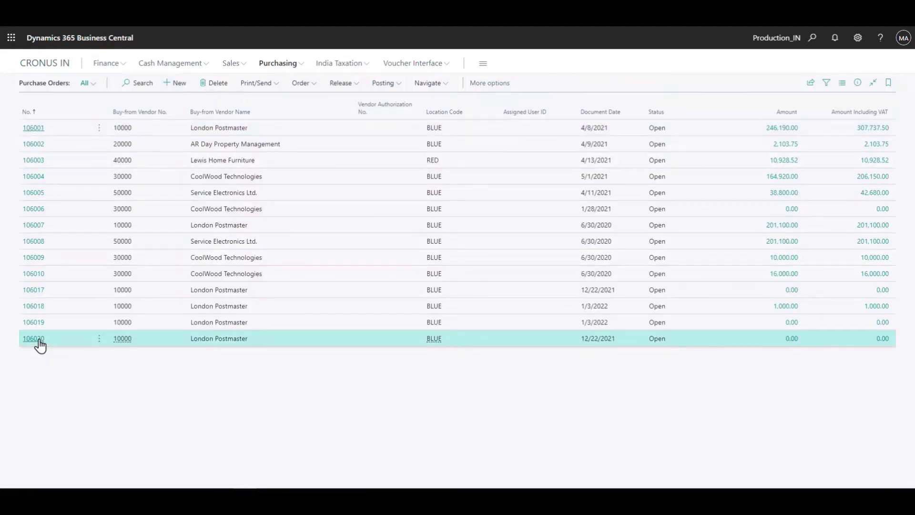
left_click(39, 341)
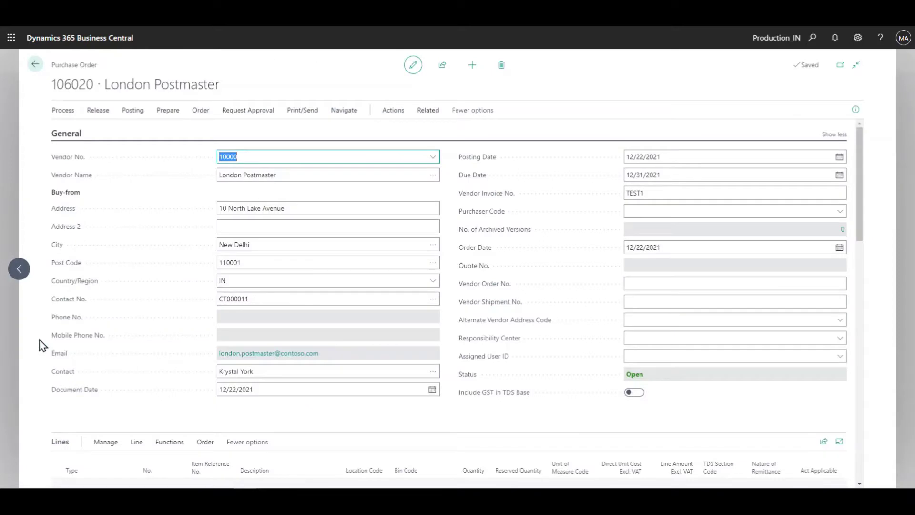
- Look up "block" as the item number on the first purchase order line and open the full item selection list
scroll(195, 205, "down", 2)
scroll(195, 208, "down", 2)
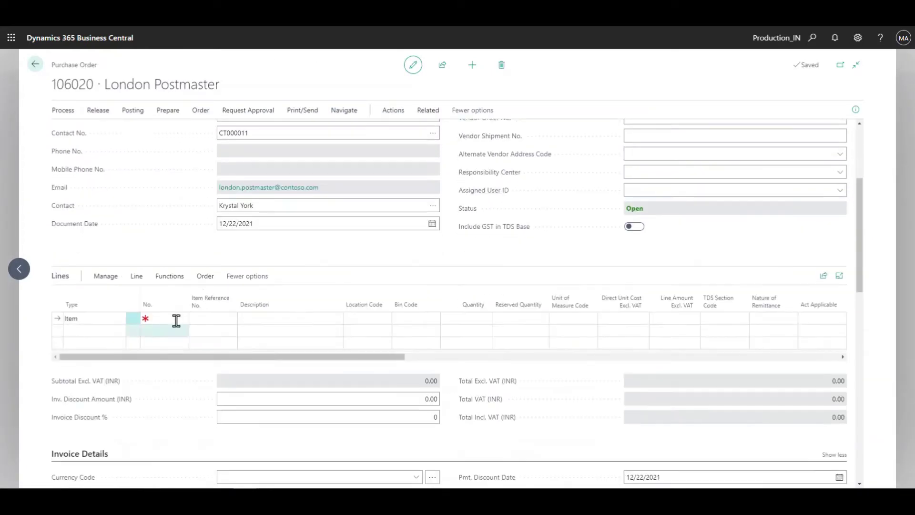
left_click(173, 318)
type("block")
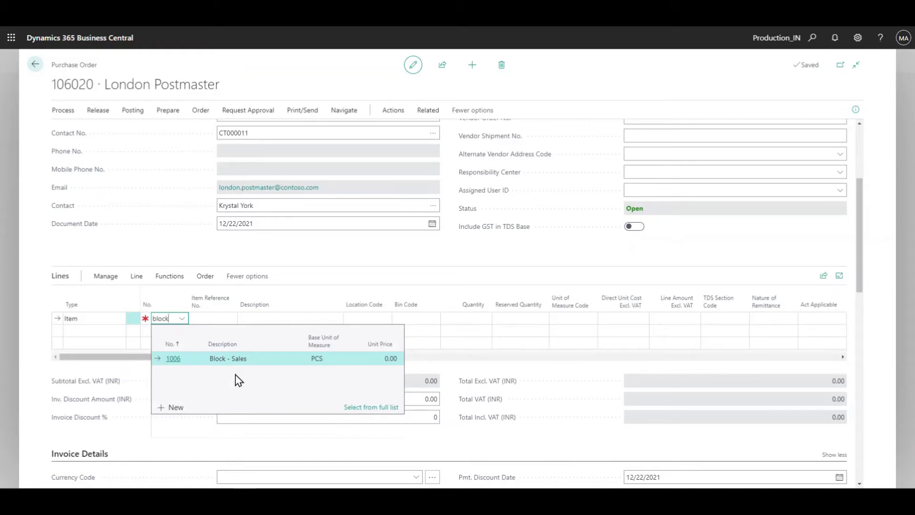
left_click(361, 410)
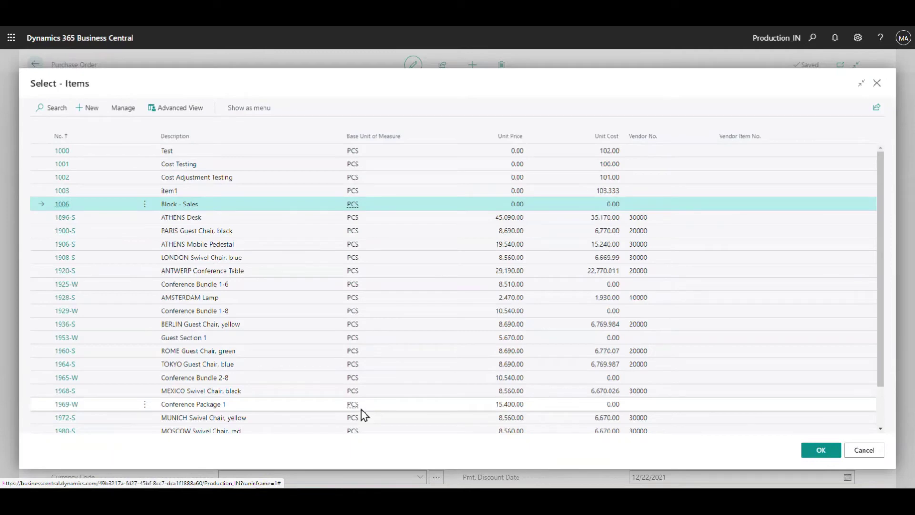
- Inspect the item selection page's data through Help & Support and examine its page filters
left_click(881, 39)
left_click(794, 126)
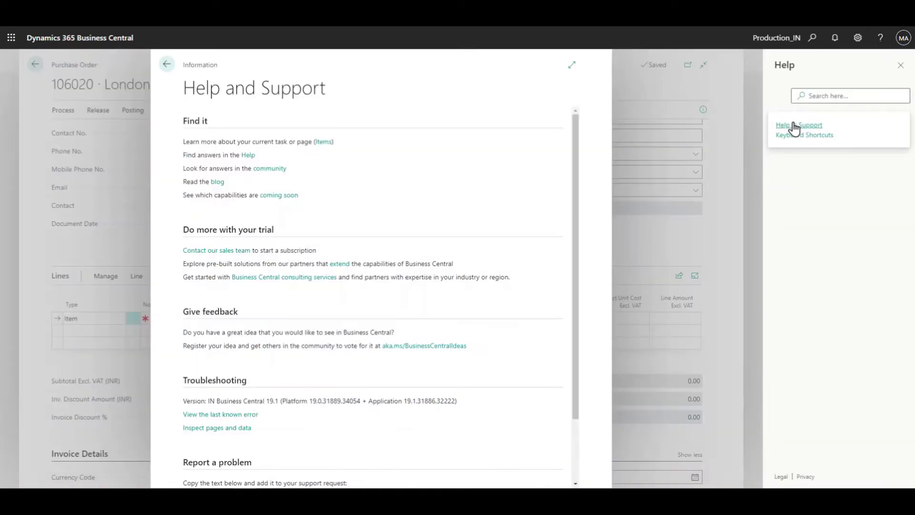
scroll(235, 388, "down", 3)
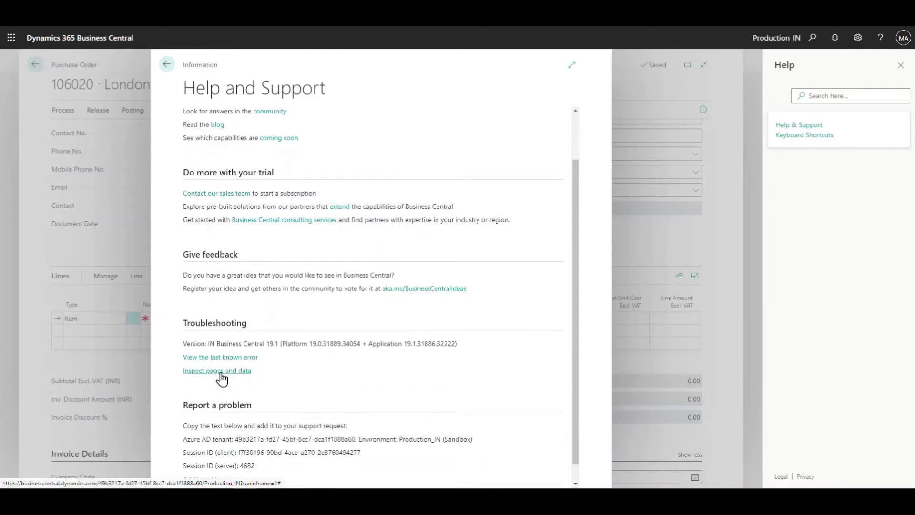
left_click(222, 374)
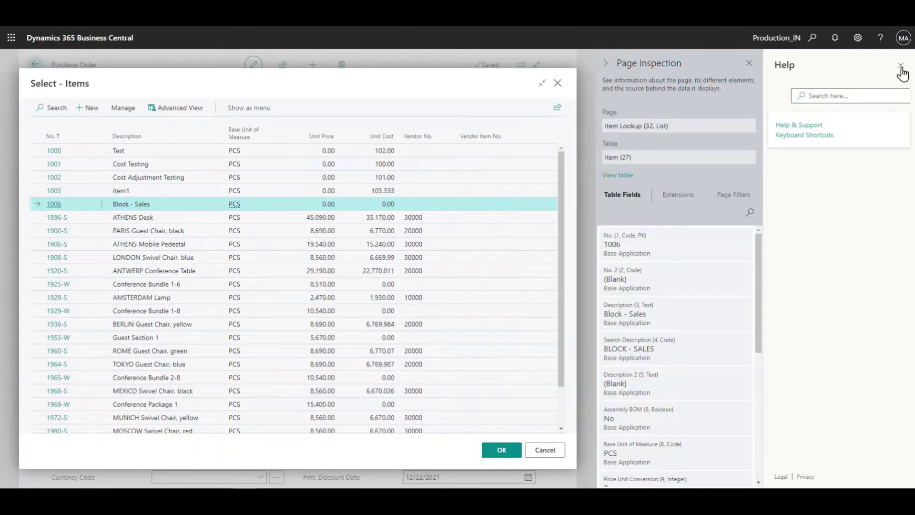
left_click(901, 68)
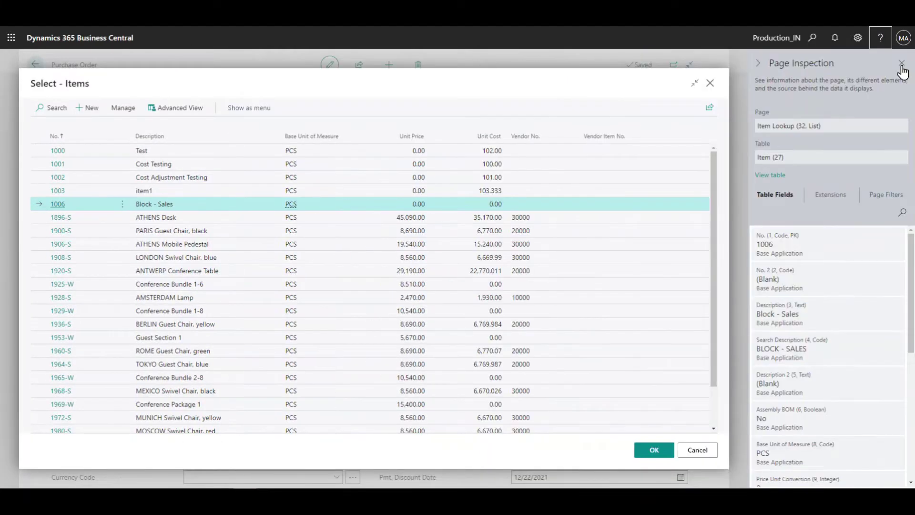
left_click(887, 196)
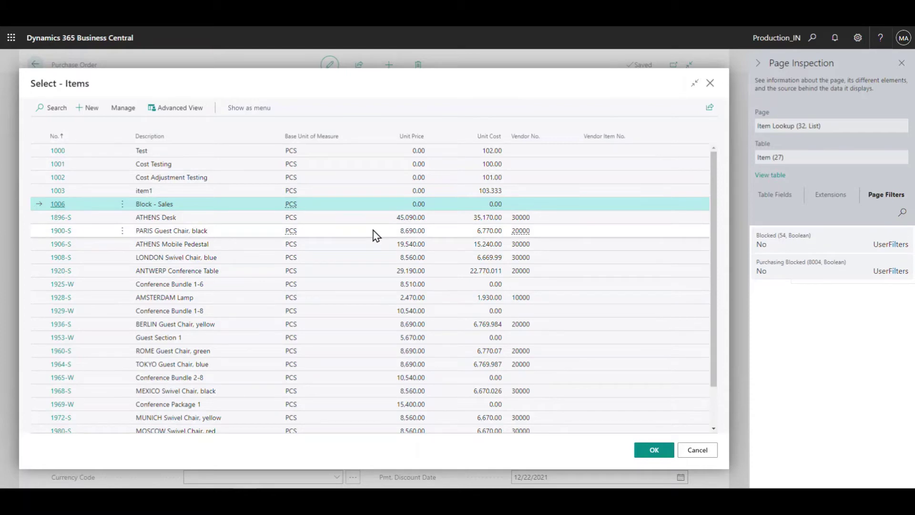
- Close the item selection without picking an item and try to use "block" as the purchase order line's item number
left_click(710, 84)
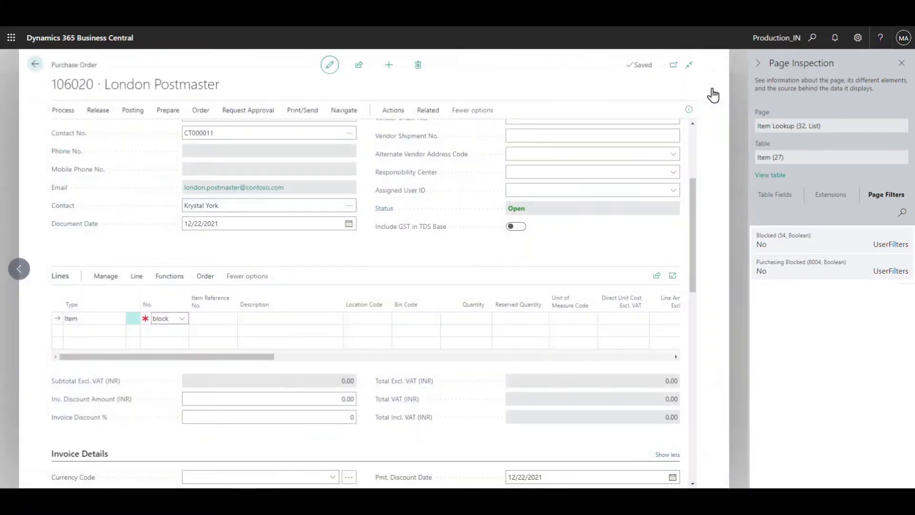
left_click(245, 322)
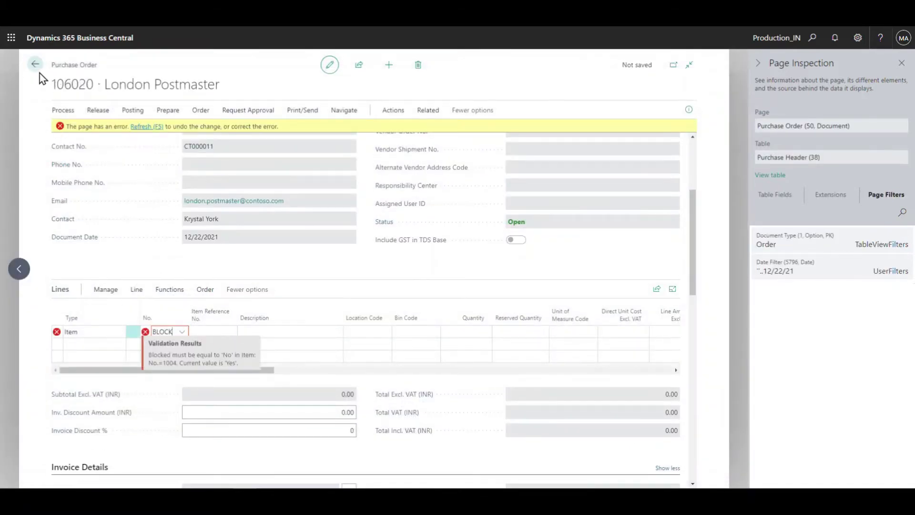
- Discard the unsaved purchase order changes and open the last Guildford Water Department order from the sales orders list
left_click(36, 65)
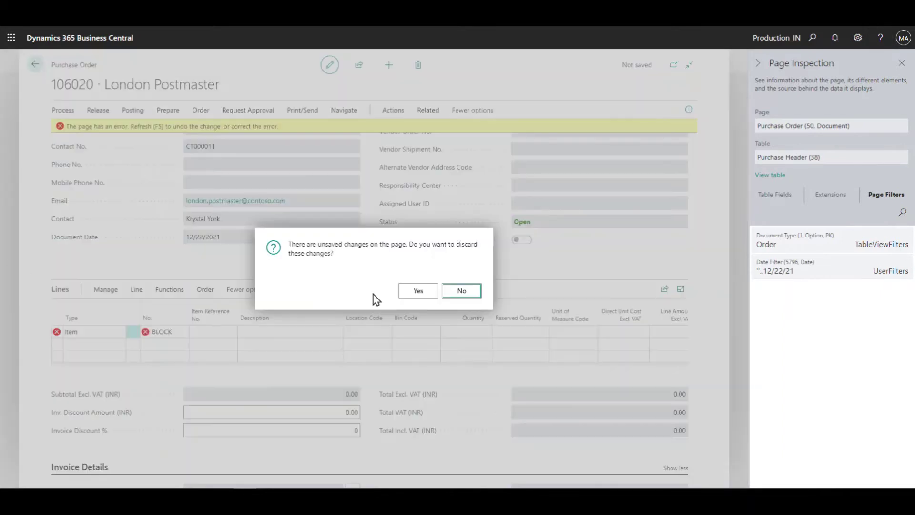
left_click(422, 291)
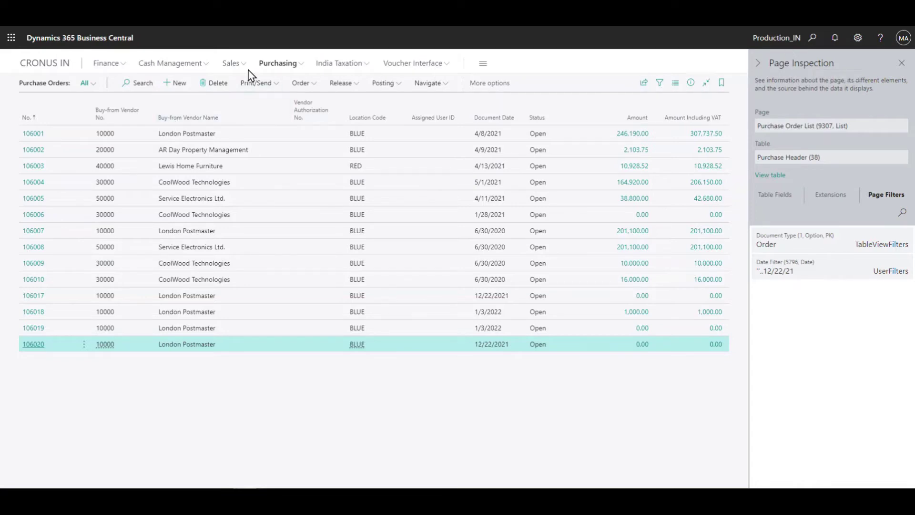
left_click(234, 65)
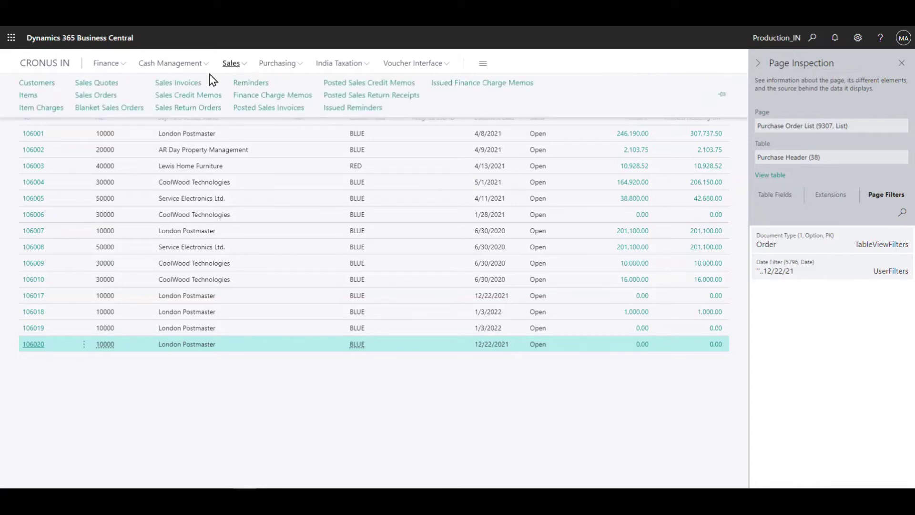
left_click(95, 98)
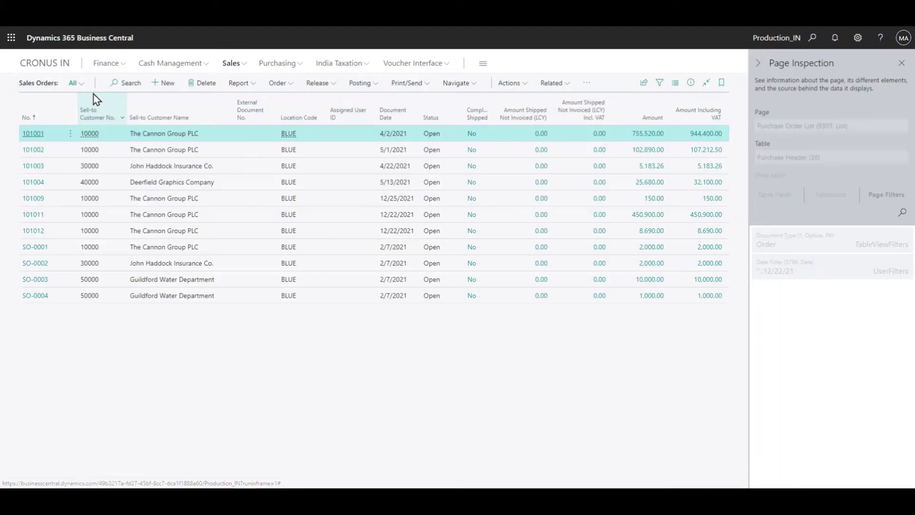
left_click(34, 299)
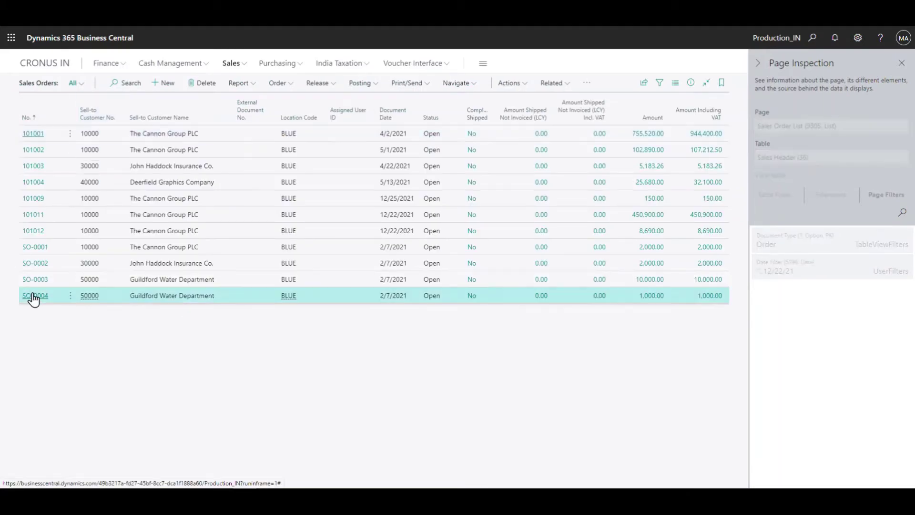
- Look up "blo" as the item number on a new Item line of the sales order and open the full item selection list
scroll(201, 343, "down", 5)
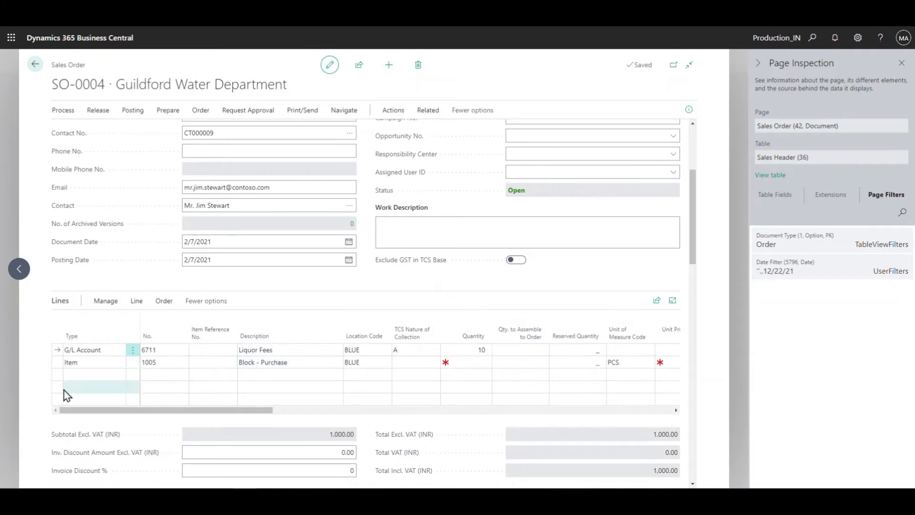
left_click(95, 376)
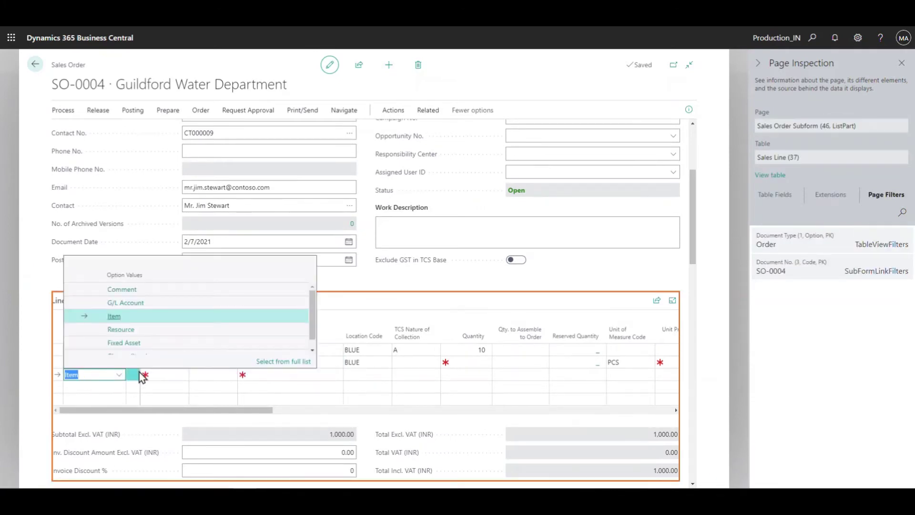
left_click(161, 375)
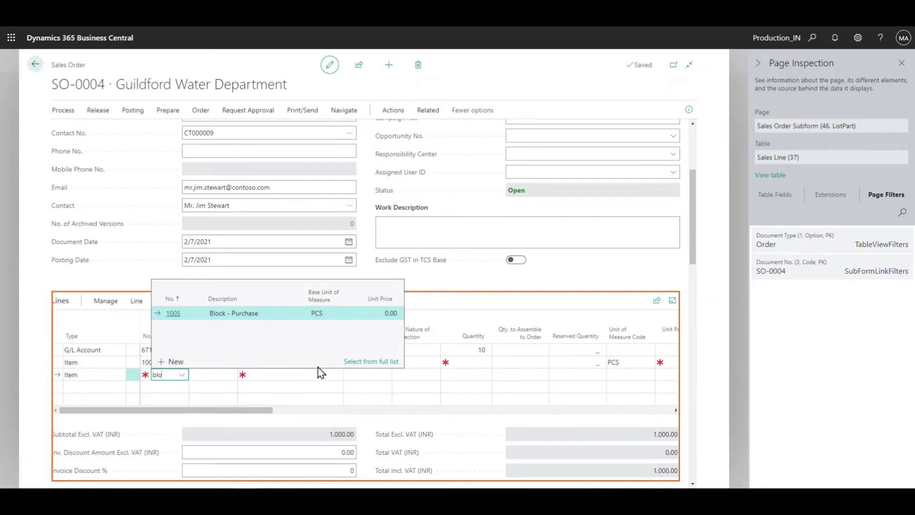
left_click(360, 362)
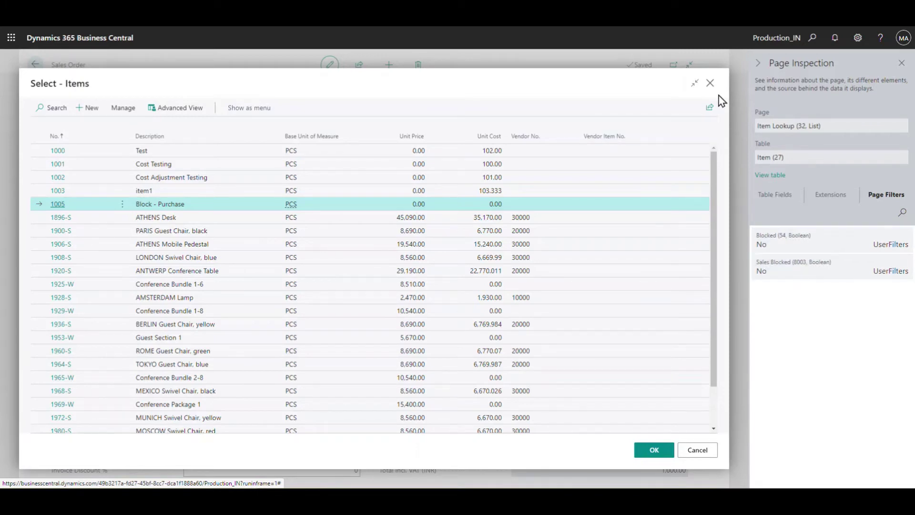
- Close the item selection without picking an item, dismiss the shipment date notice and leave the sales order, discarding its unsaved changes
left_click(711, 84)
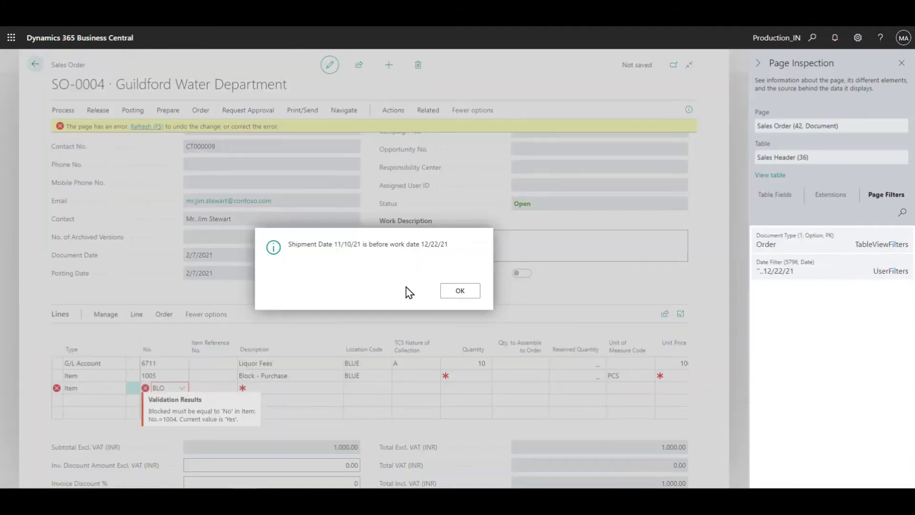
left_click(448, 295)
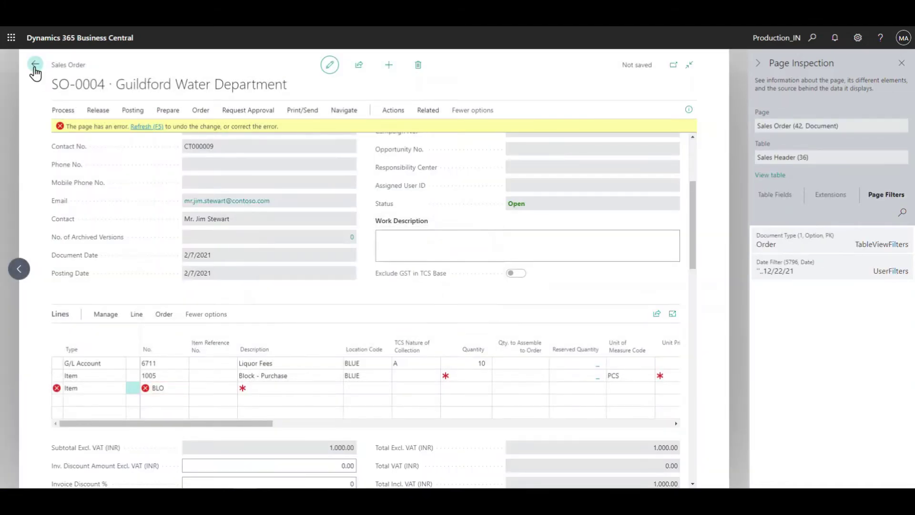
left_click(35, 64)
left_click(406, 289)
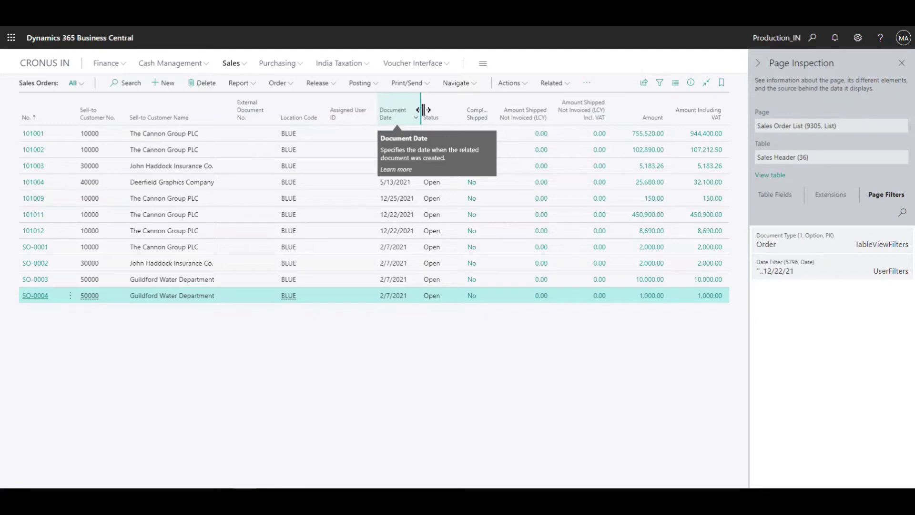
- Open the second London Postmaster credit memo from the purchase credit memos list
left_click(281, 67)
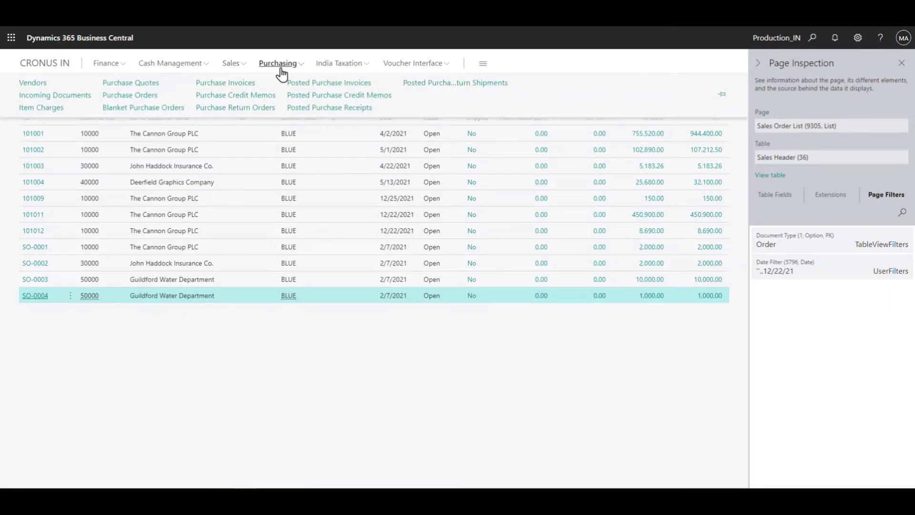
left_click(217, 97)
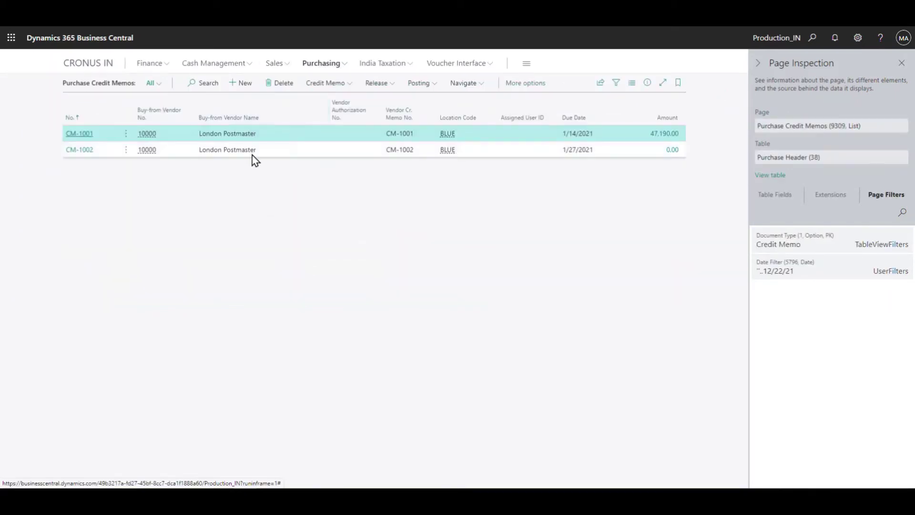
left_click(76, 150)
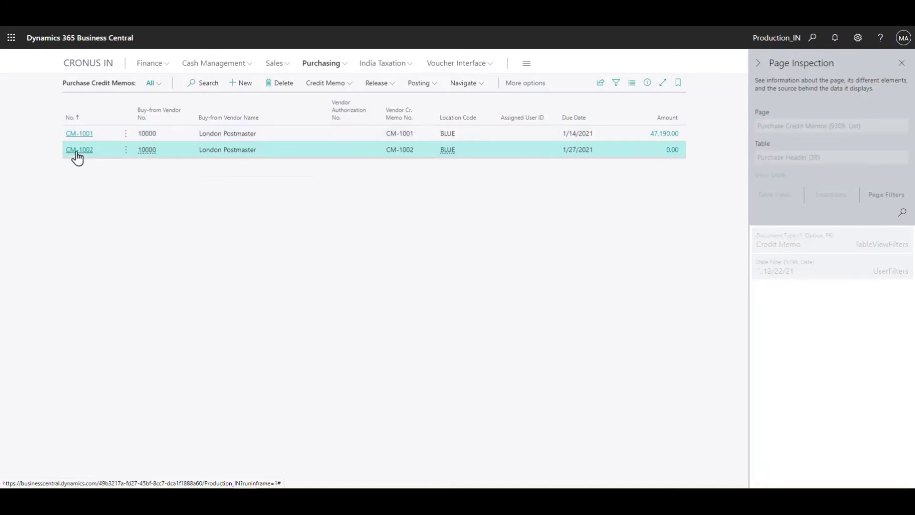
left_click(78, 152)
- Look up "block" as the item number on the first purchase credit memo line and open the full item selection list
left_click(184, 292)
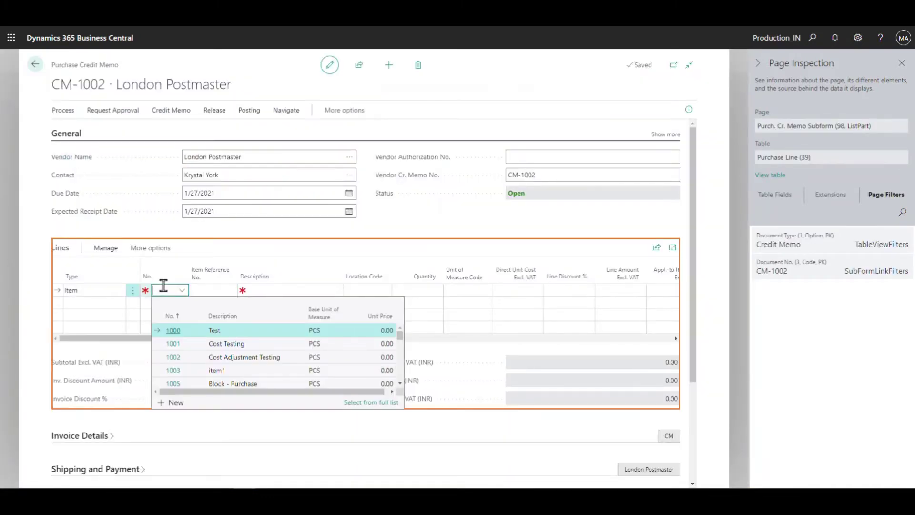
type("block")
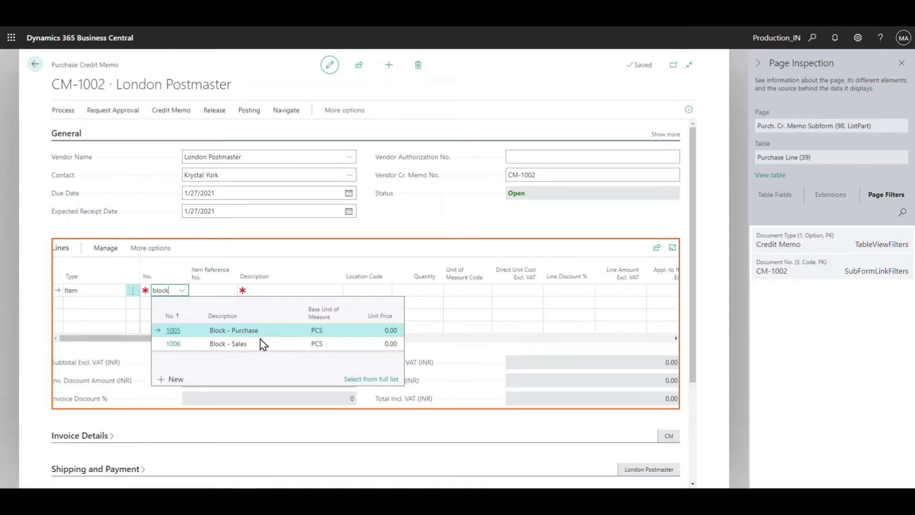
left_click(368, 384)
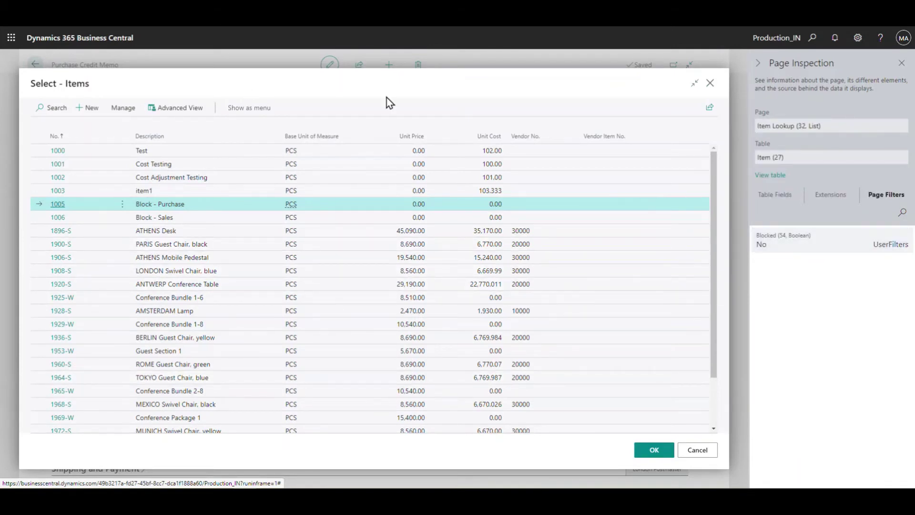
- Close the item selection without picking an item and leave the purchase credit memo, discarding its unsaved changes
left_click(711, 84)
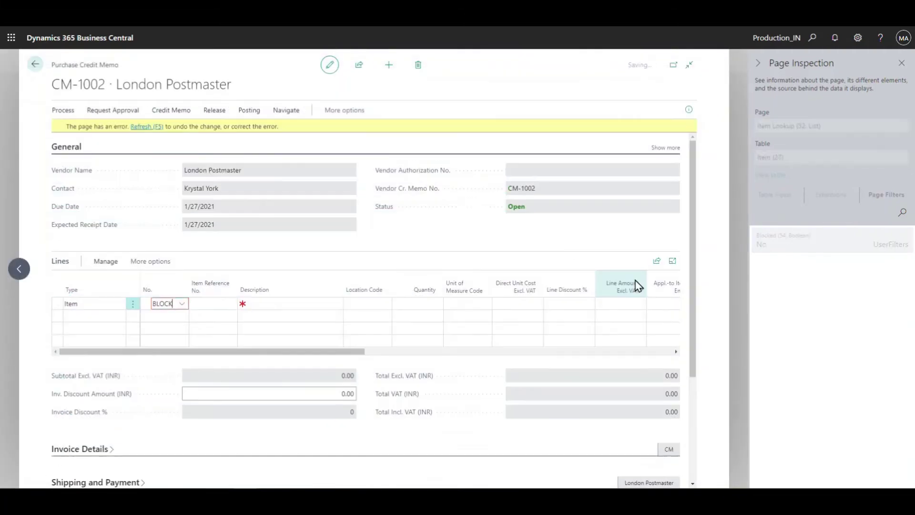
left_click(35, 64)
left_click(410, 291)
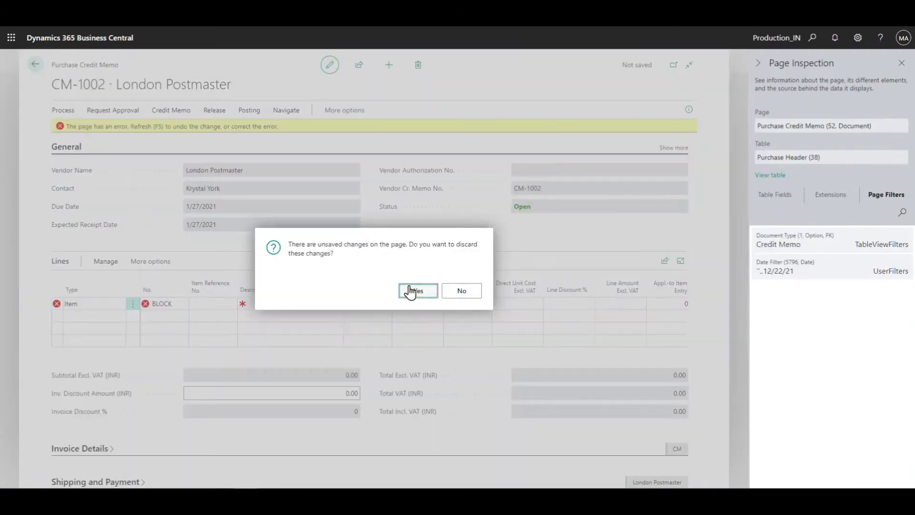
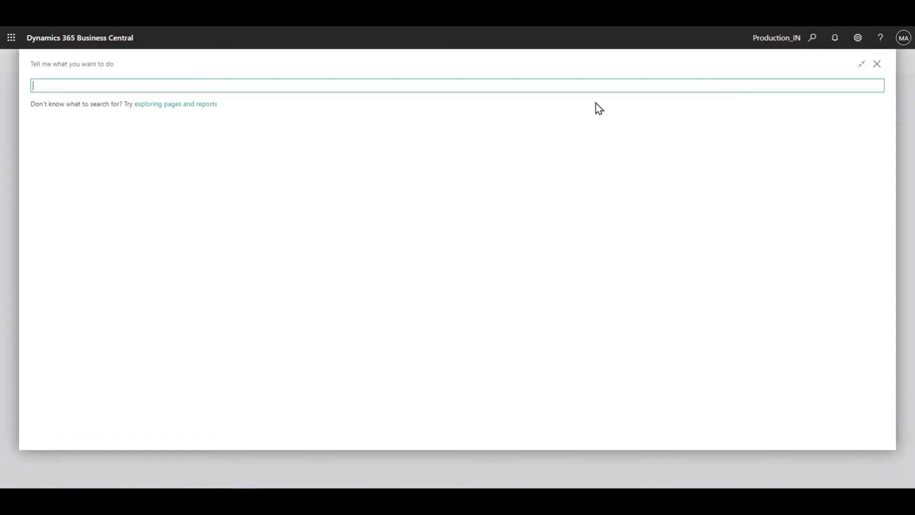
- Search for "item jou", open Item Journals and clear the description of the first journal line
type("item jou")
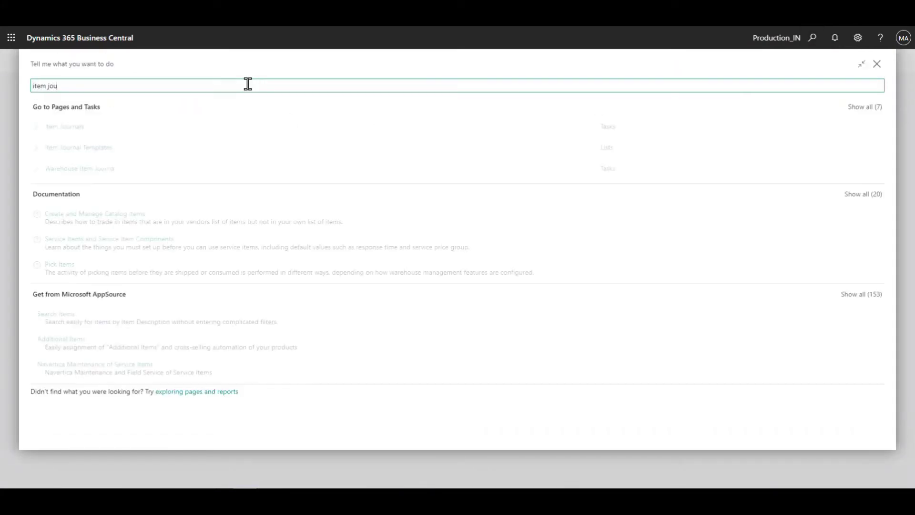
left_click(66, 131)
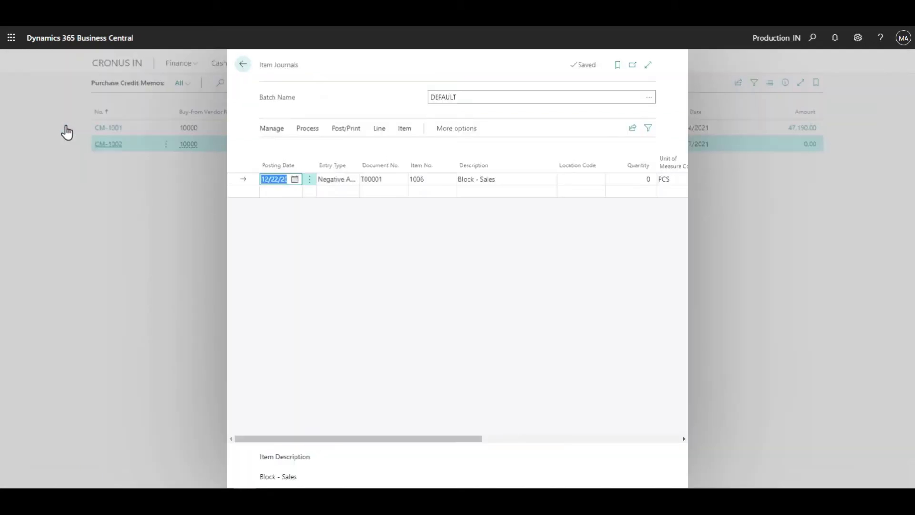
left_click(487, 180)
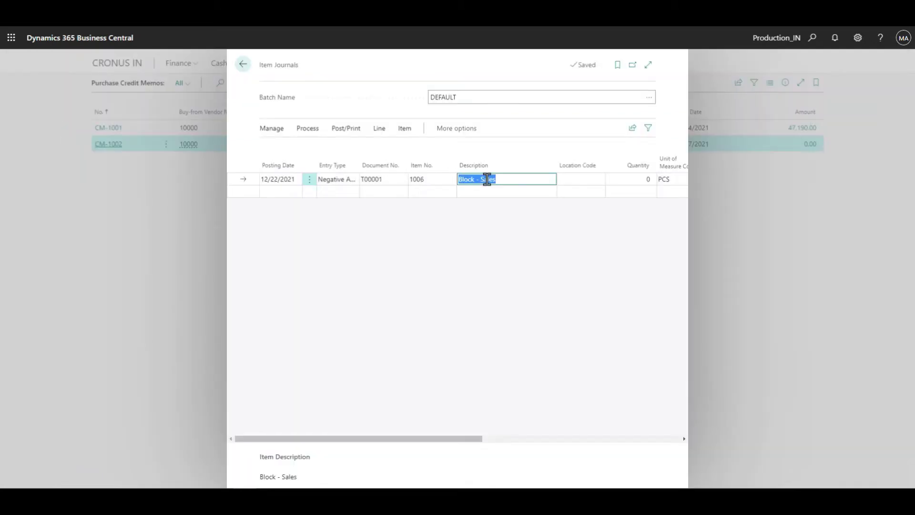
key("BackSpace")
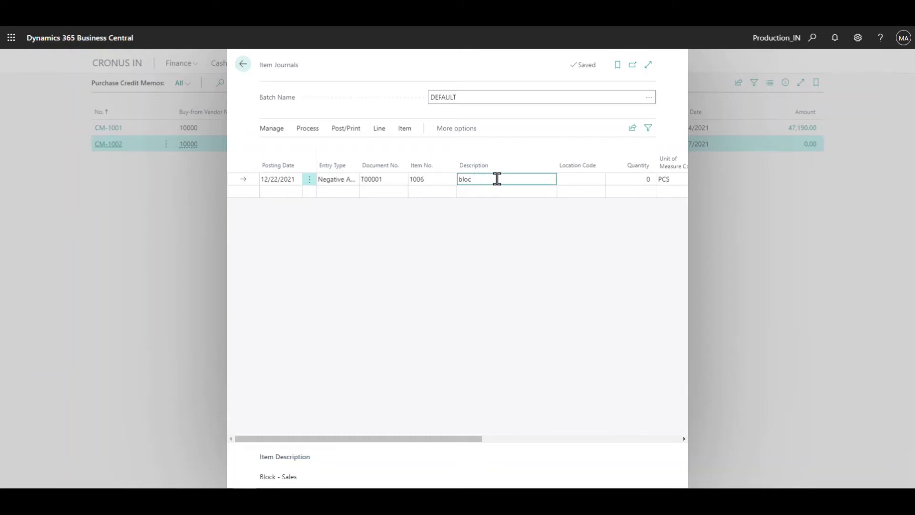
- Look up "block" as the journal line's item number and open the full item selection list
key("shift+Tab")
type("bl")
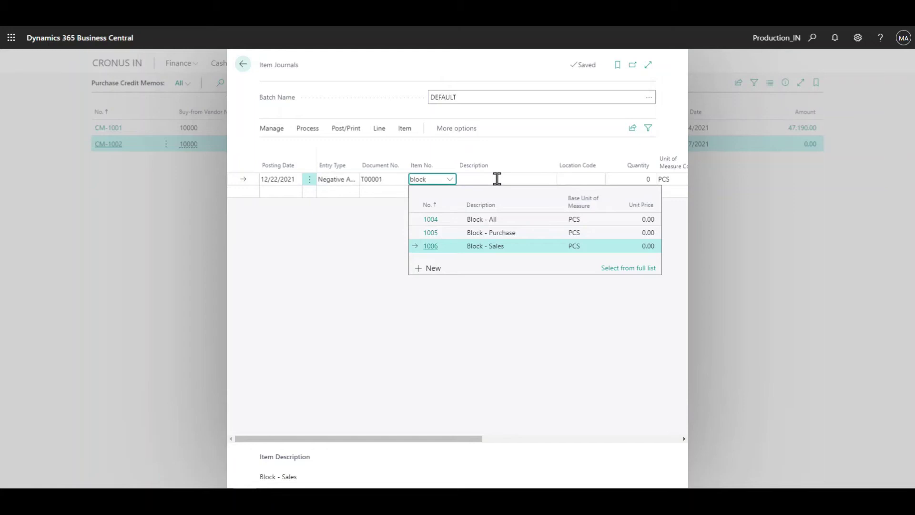
left_click(629, 276)
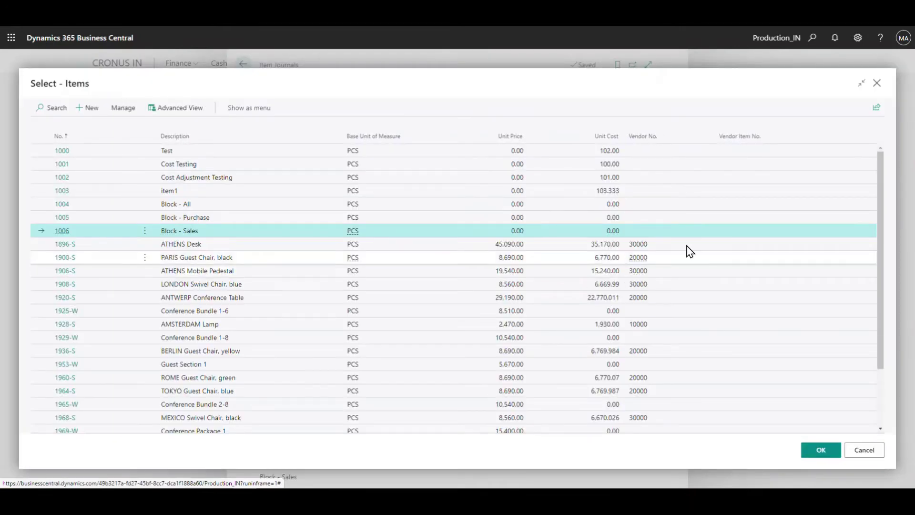
- Inspect the item journal's item selection page through Help & Support and examine its page filters
left_click(880, 41)
left_click(805, 127)
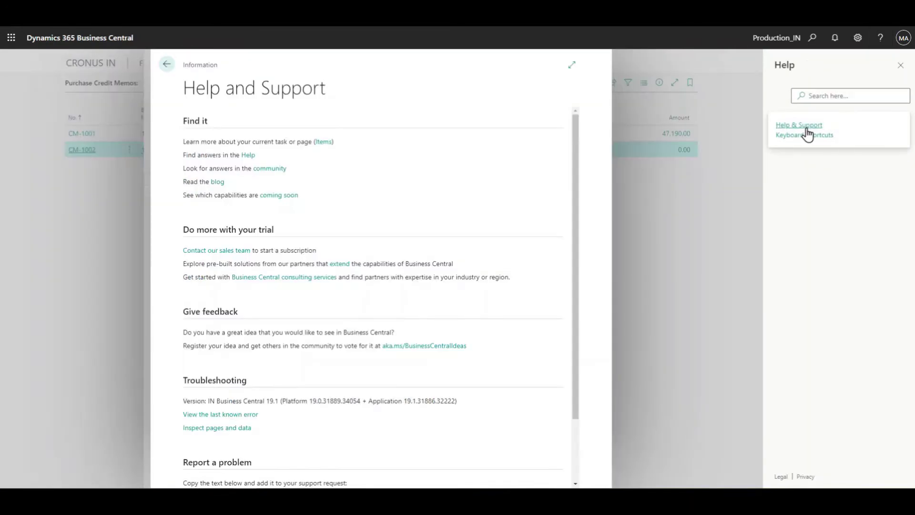
left_click(224, 428)
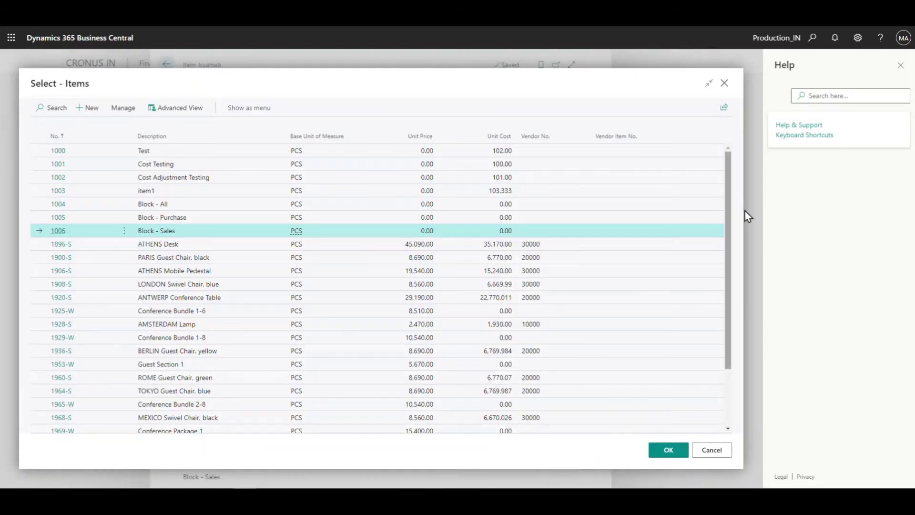
left_click(900, 66)
left_click(891, 199)
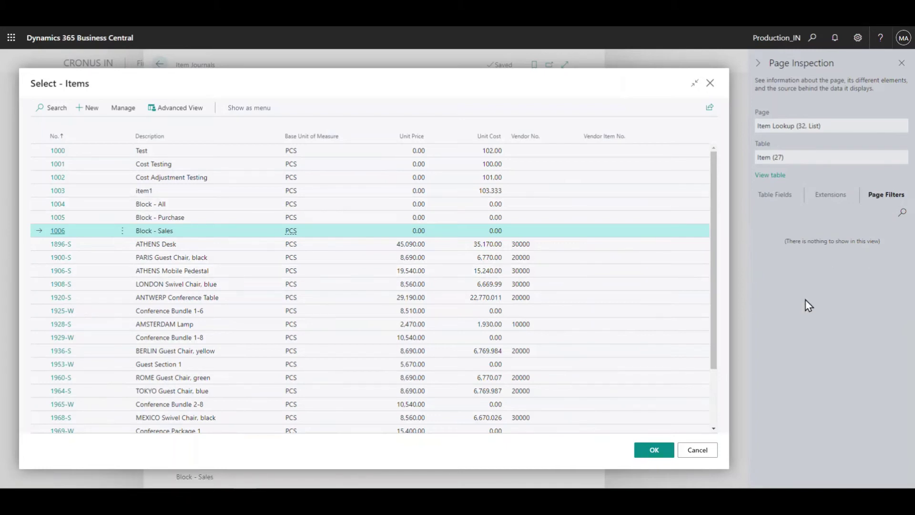
- Close the page inspection and item selection, and set the journal line's item to 1005, Block - Purchase
left_click(901, 64)
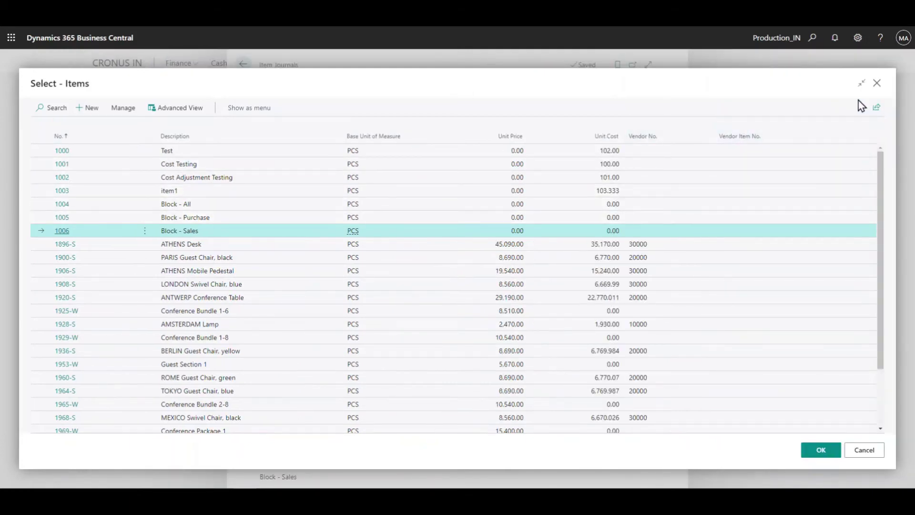
left_click(877, 84)
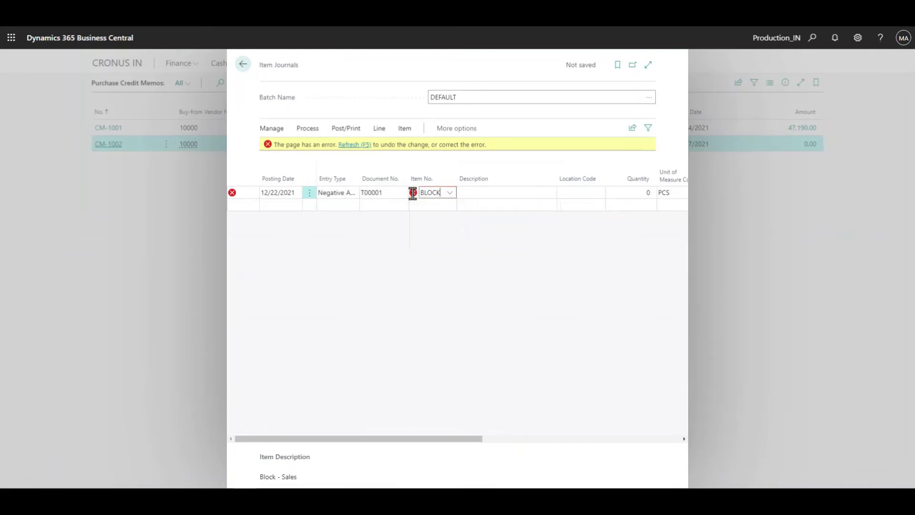
left_click(450, 193)
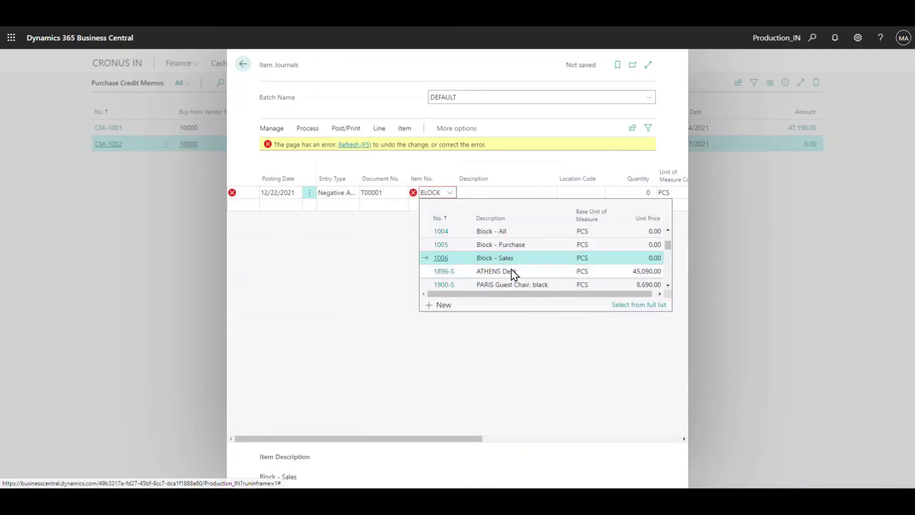
left_click(505, 247)
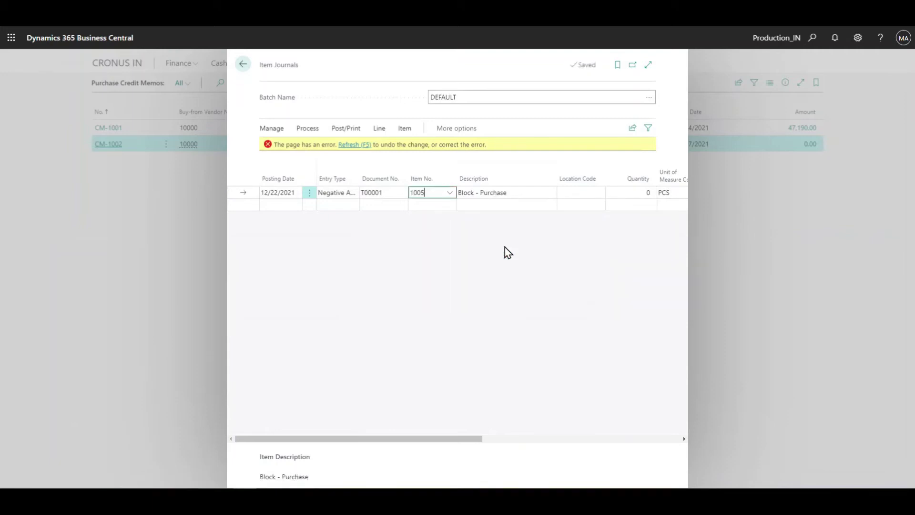
left_click(491, 182)
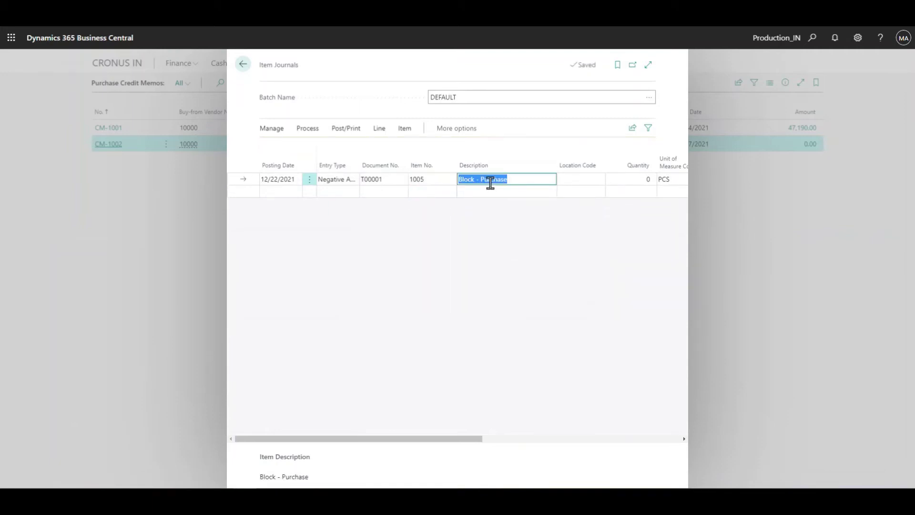
- Set the journal line's item to 1006, Block - Sales, and try replacing it with item 1004, Block - All
left_click(450, 183)
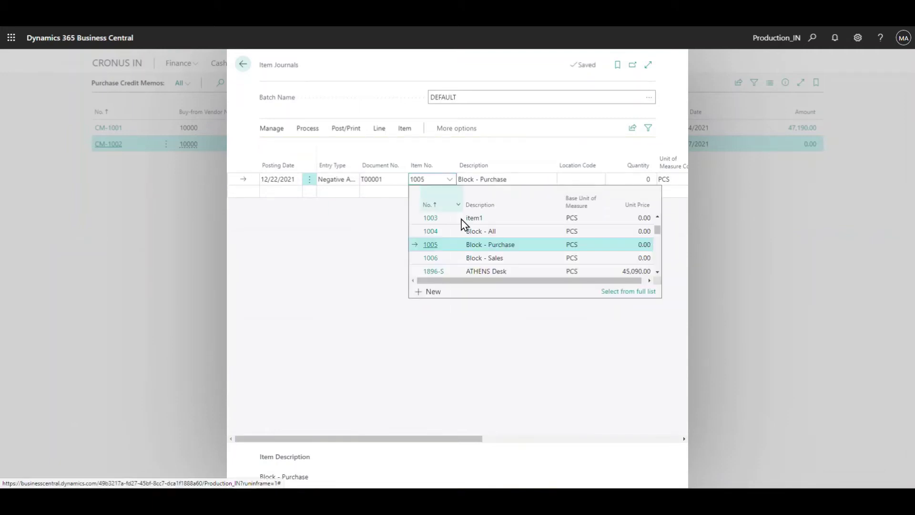
left_click(485, 259)
left_click(518, 175)
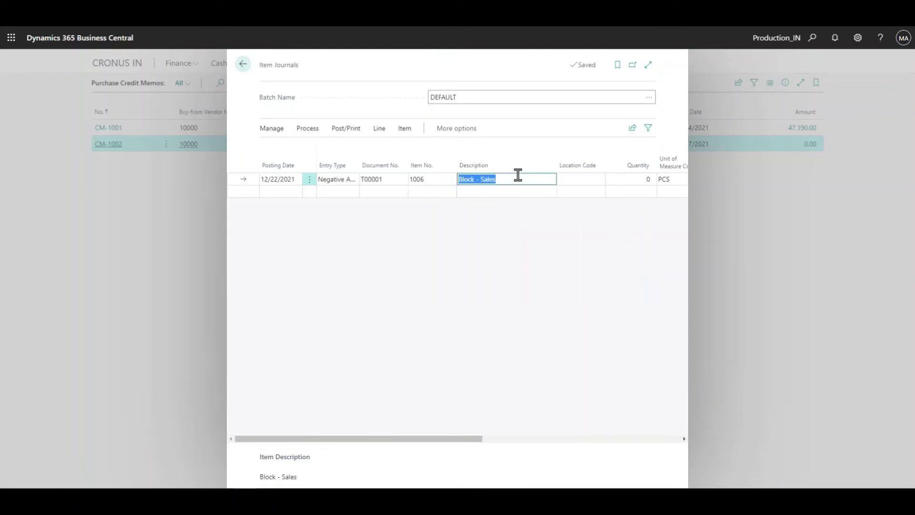
left_click(452, 181)
left_click(452, 183)
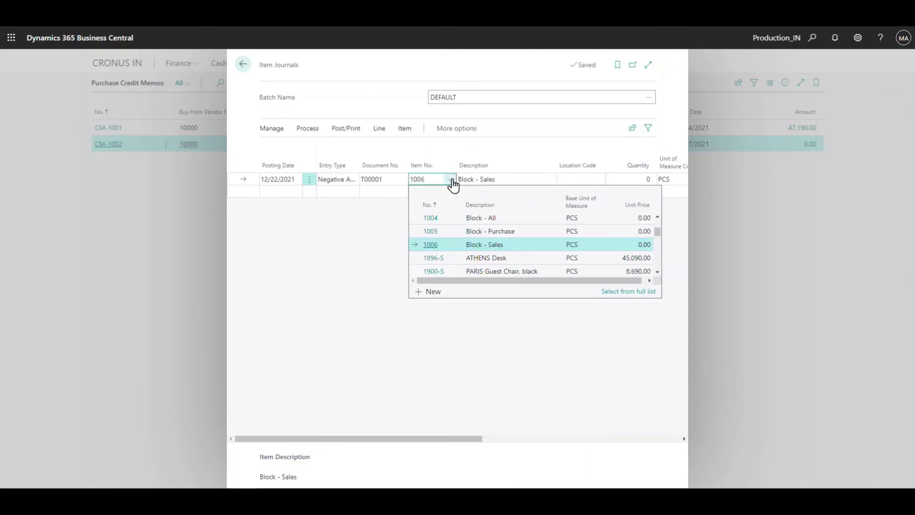
left_click(487, 217)
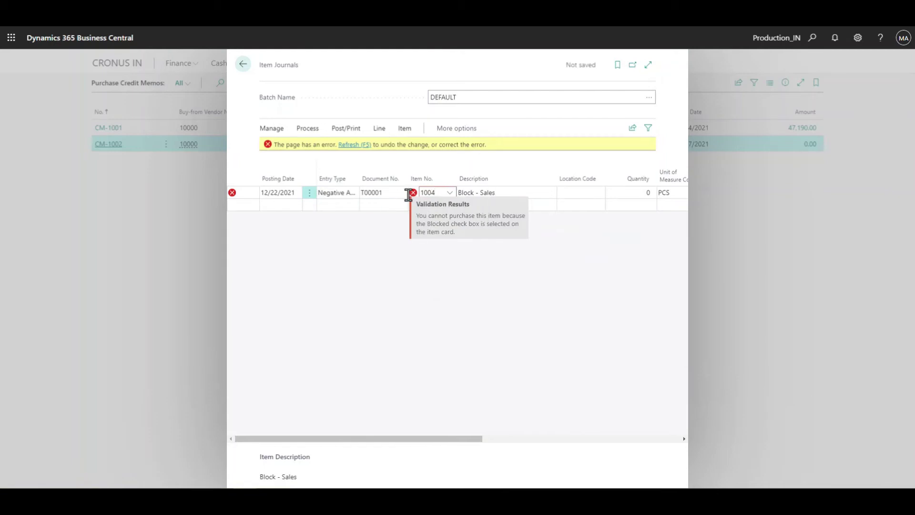
- Set the journal line's item to 1005, Block - Purchase, and try the Purchase entry type on it
left_click(450, 193)
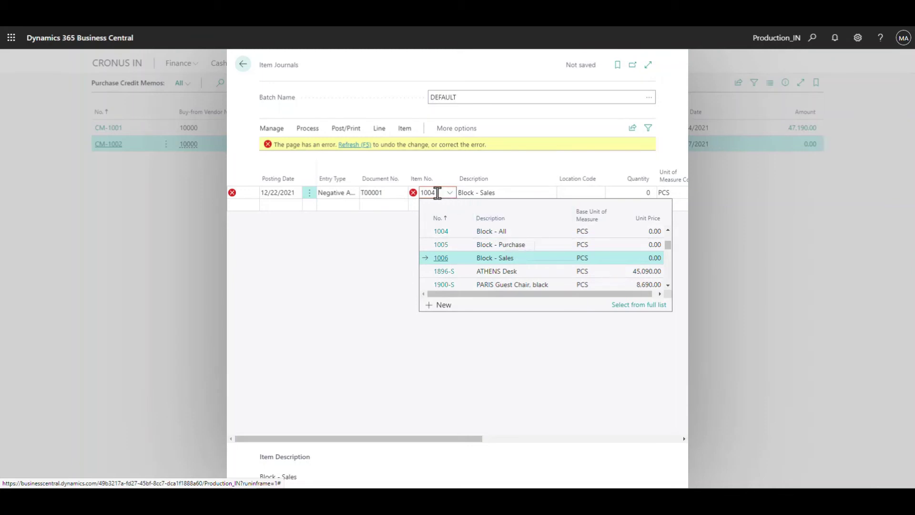
left_click(512, 245)
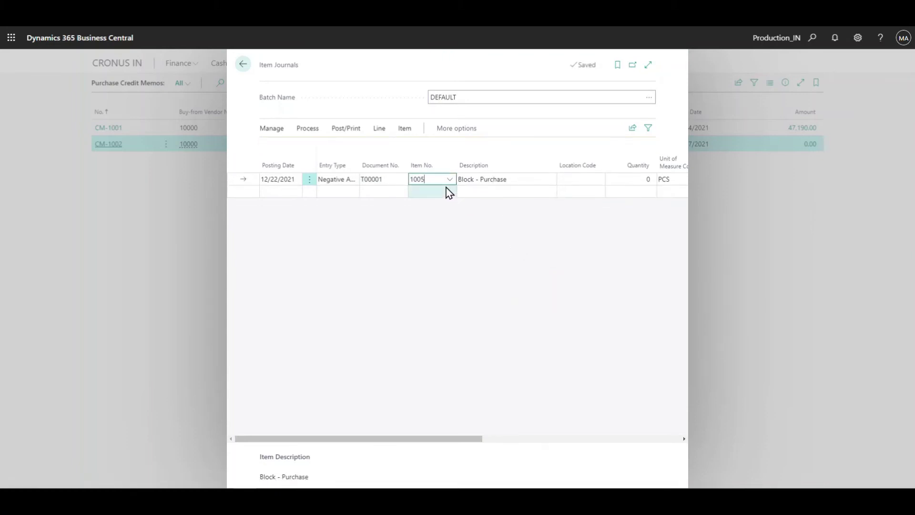
left_click(351, 179)
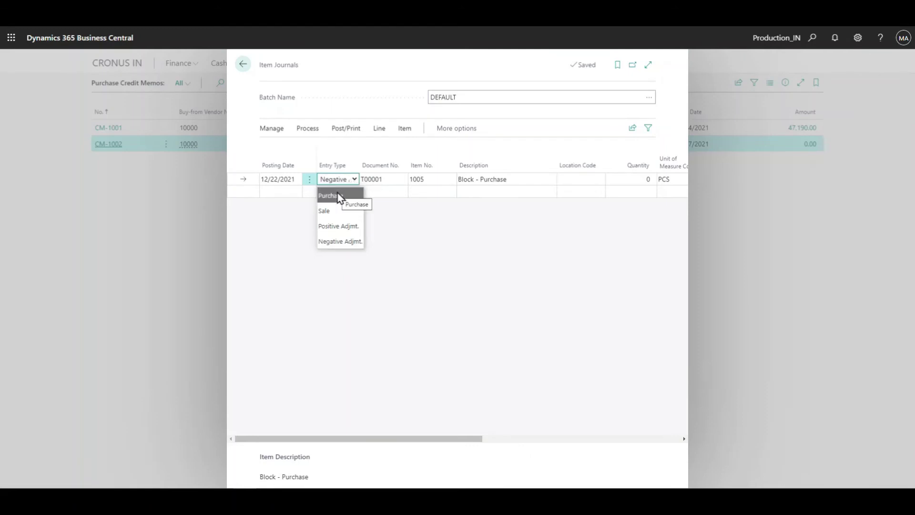
left_click(339, 197)
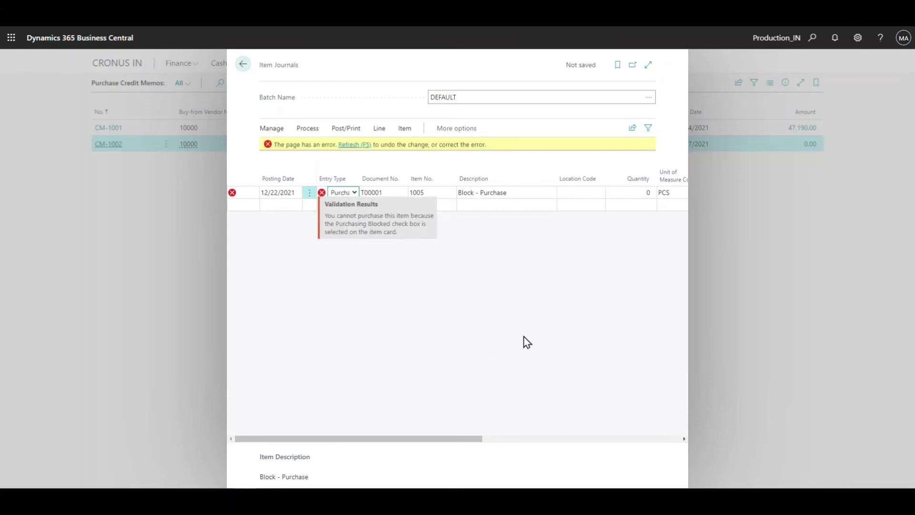
- Change the entry type of the Block - Purchase journal line to Sale
left_click(354, 197)
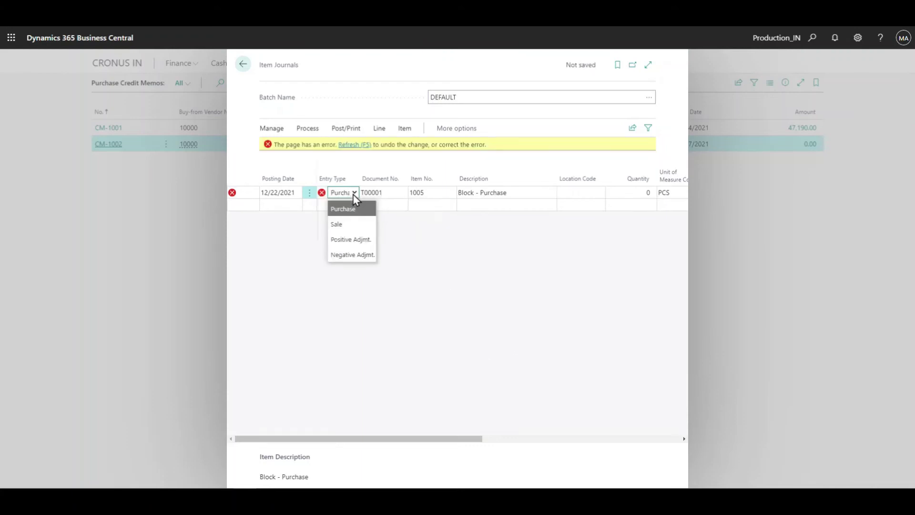
left_click(348, 225)
left_click(517, 192)
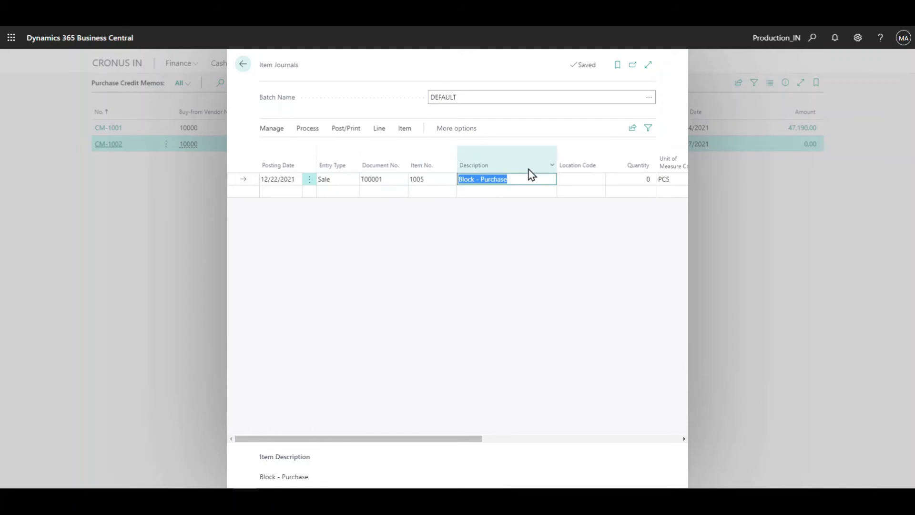
- Look up "blo" to try item 1006, Block - Sales, on the journal line, and try the Purchase entry type
left_click(427, 179)
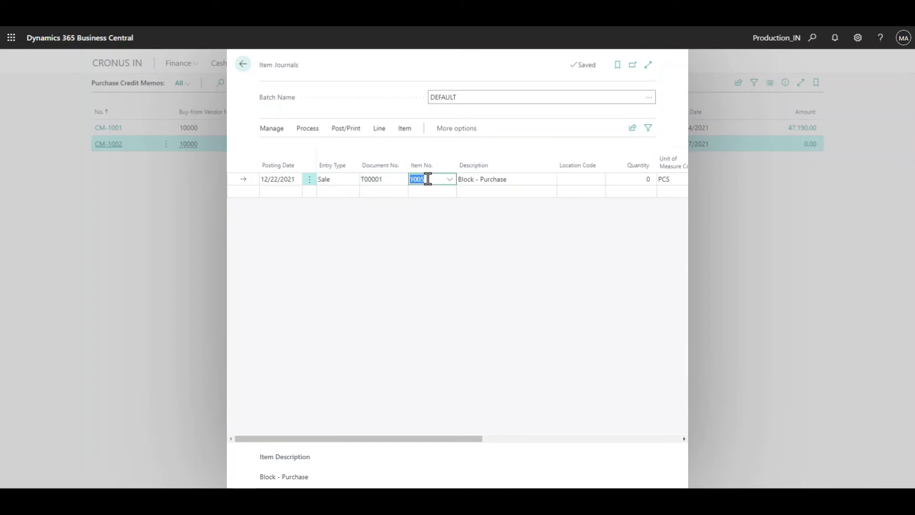
type("blo")
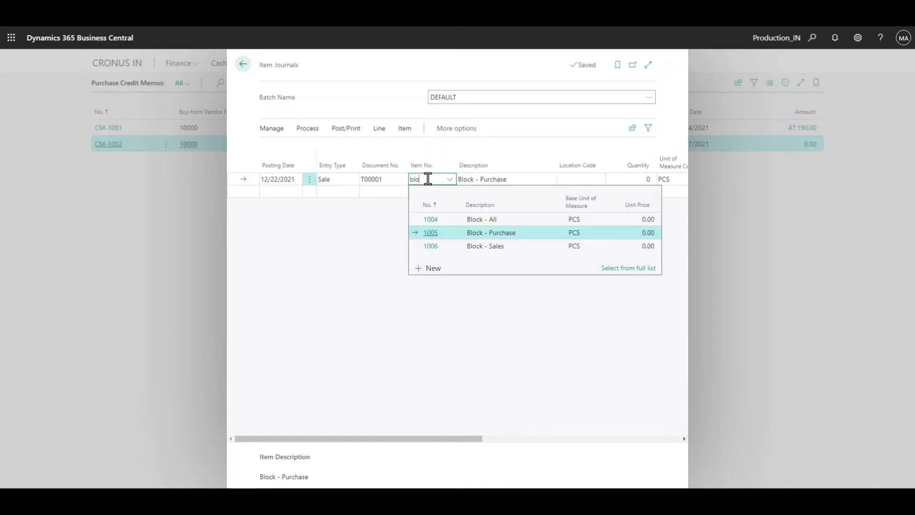
left_click(454, 247)
left_click(336, 193)
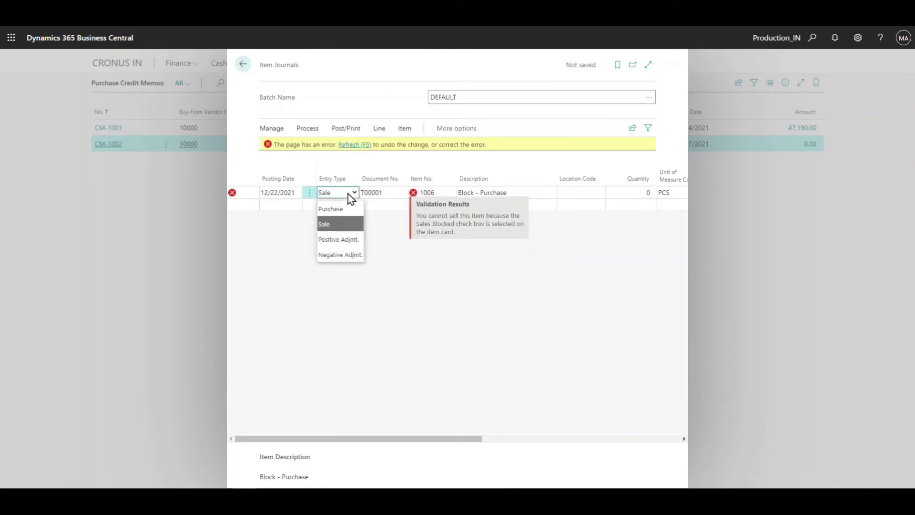
left_click(336, 209)
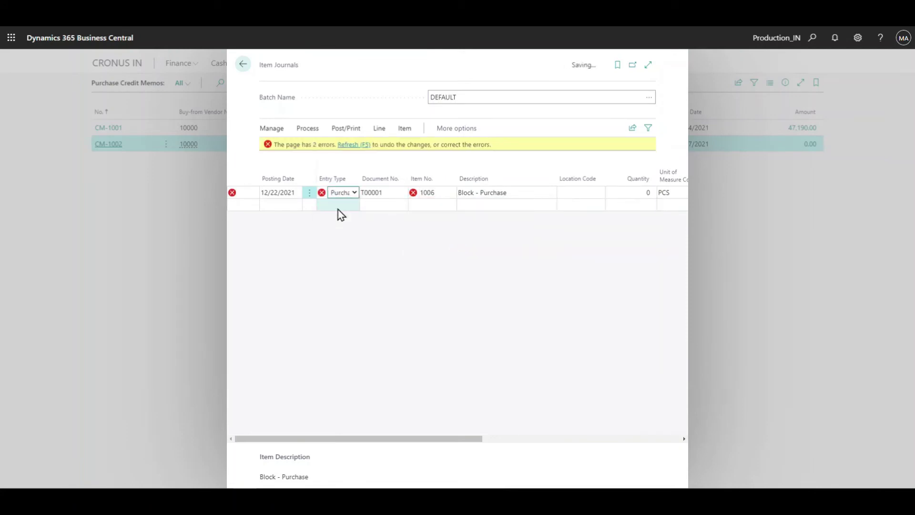
- Set the journal line's entry type to Positive Adjmt. and change it to Negative Adjmt
left_click(334, 193)
left_click(368, 193)
left_click(342, 193)
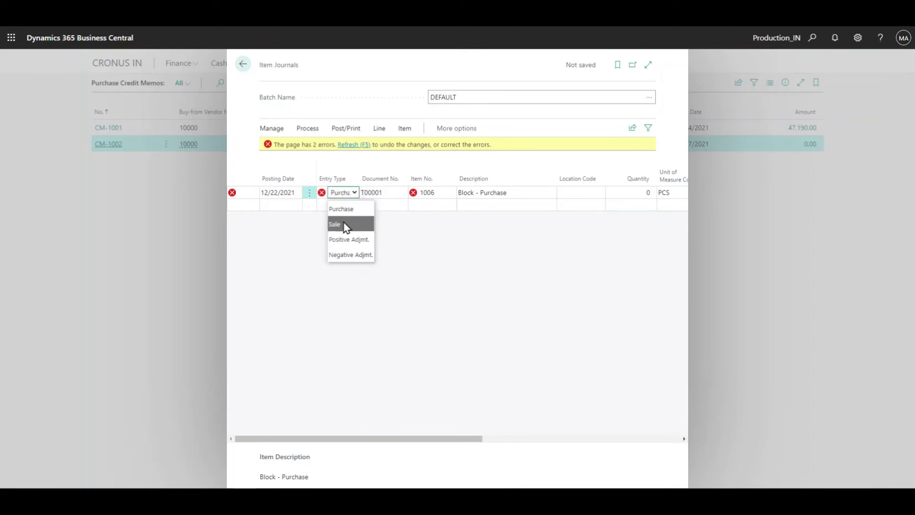
left_click(348, 240)
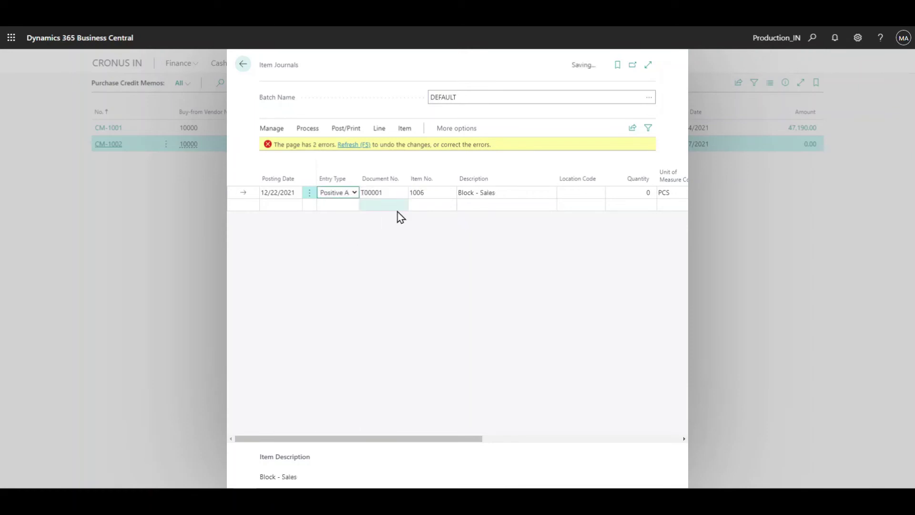
left_click(353, 183)
left_click(342, 241)
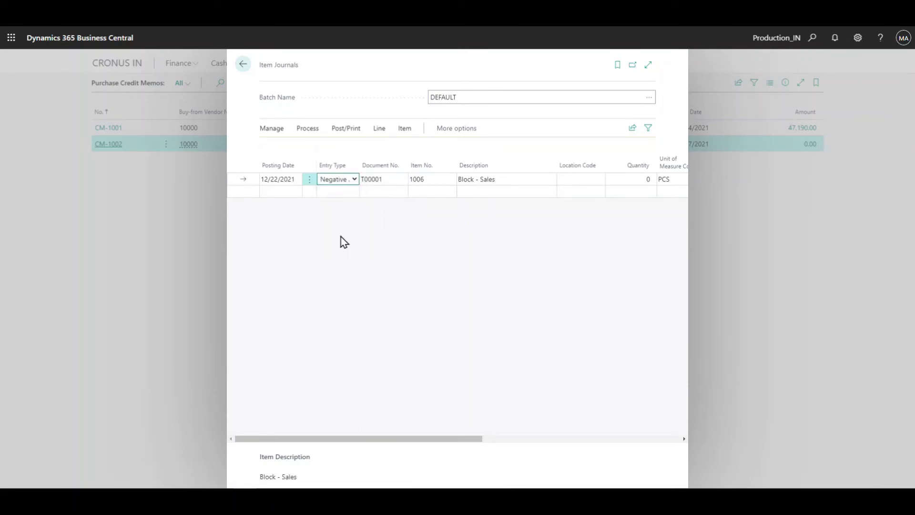
left_click(380, 179)
- Set the Block - Sales journal line's entry type to Purchase and try changing it to Sale
left_click(348, 182)
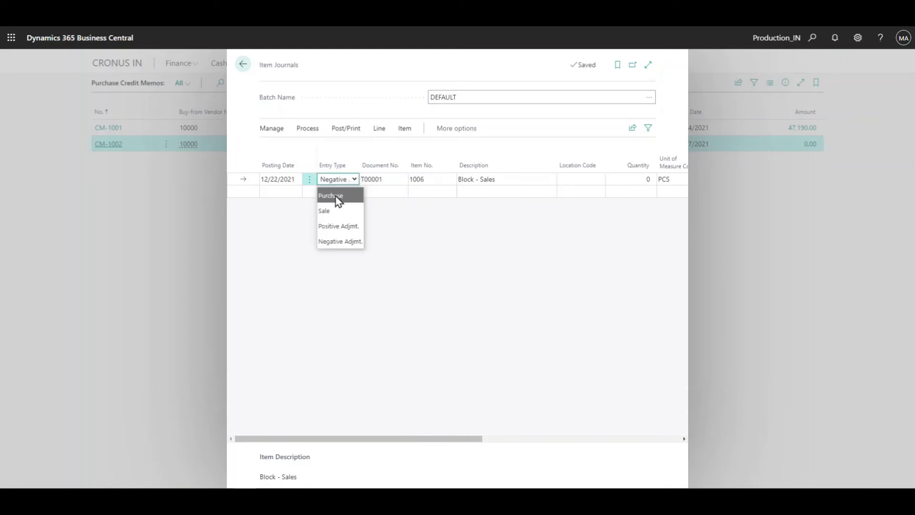
left_click(335, 195)
left_click(435, 179)
left_click(353, 183)
left_click(333, 211)
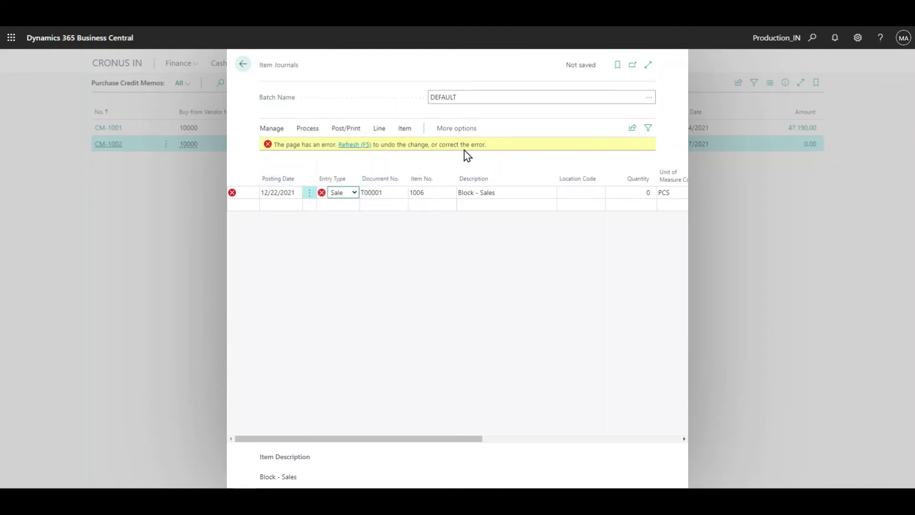
- Close the item journal without correcting the entry type and open the Purchase Orders list
left_click(245, 66)
left_click(496, 291)
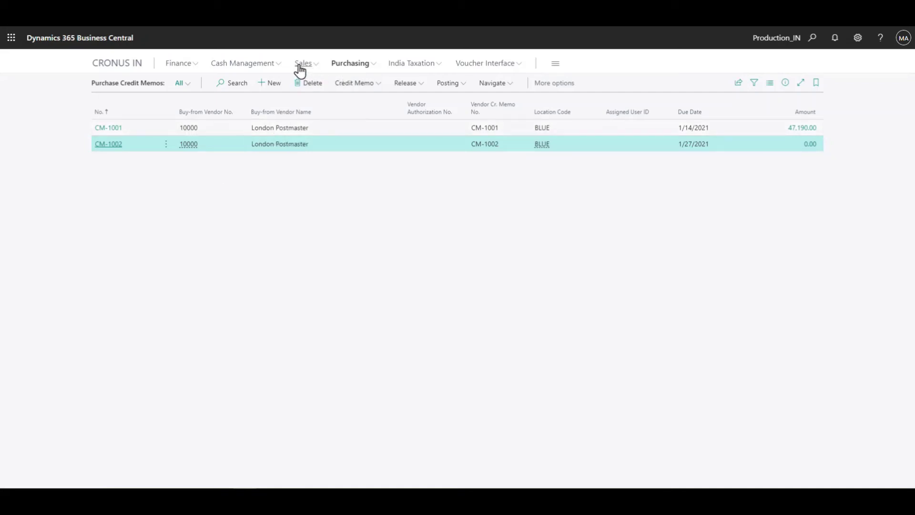
left_click(355, 65)
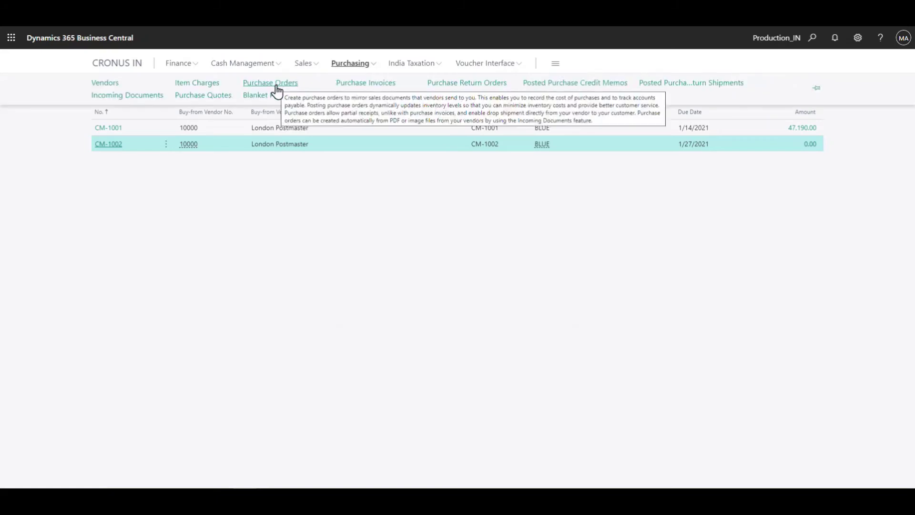
left_click(277, 86)
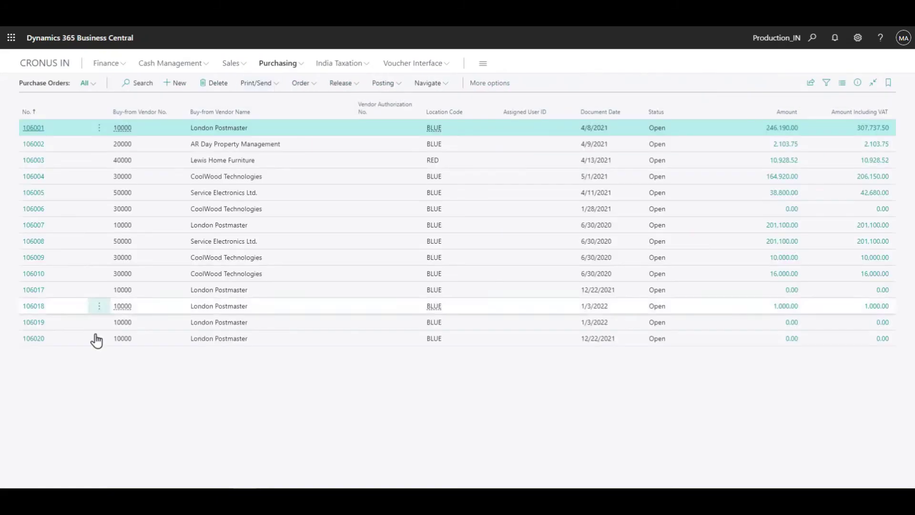
- Review the item line and document number of the London Postmaster purchase order for 1,000.00, and return to the list
left_click(37, 310)
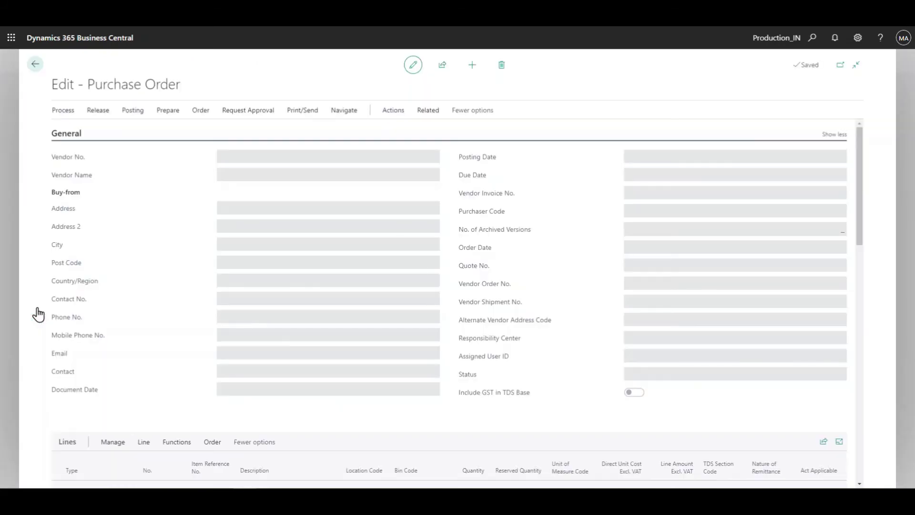
scroll(225, 286, "down", 3)
left_click(294, 318)
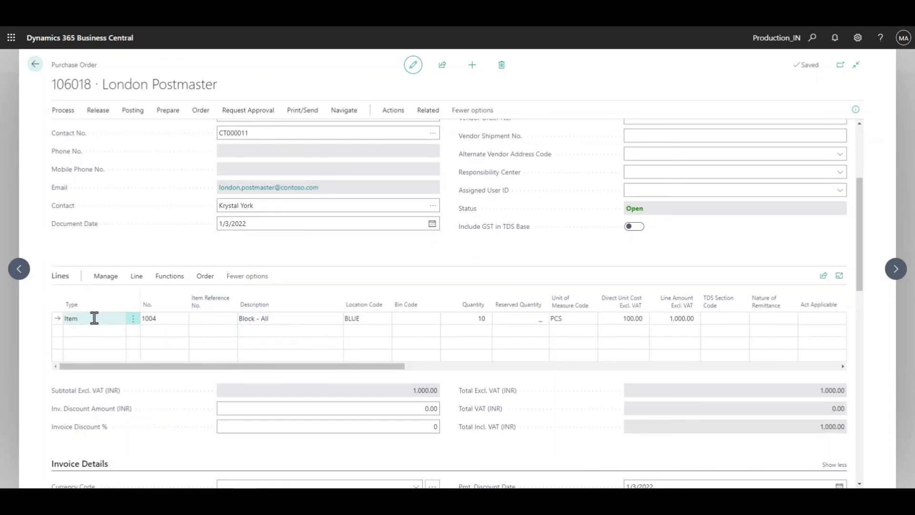
scroll(176, 219, "up", 5)
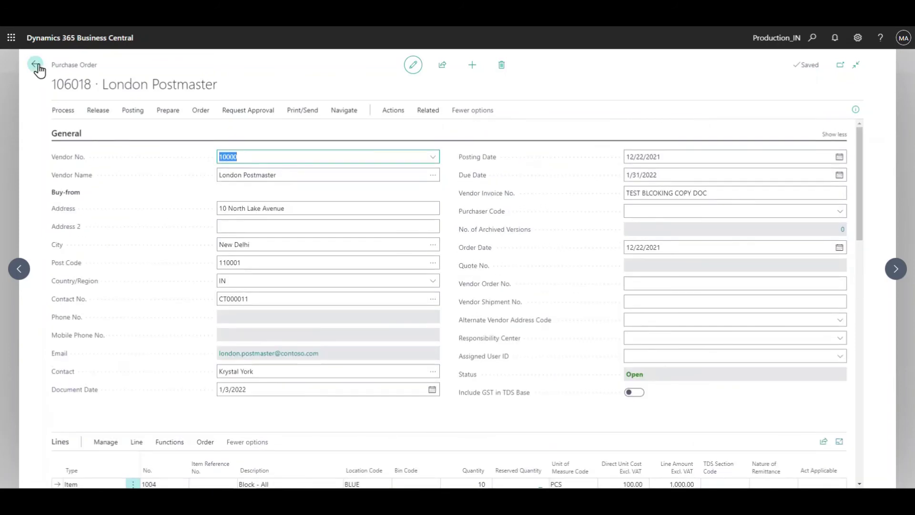
double_click(72, 85)
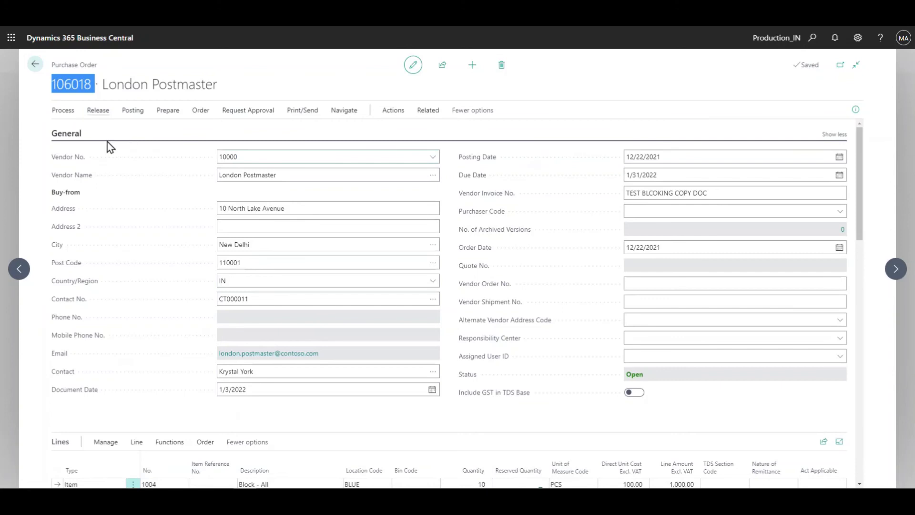
left_click(36, 65)
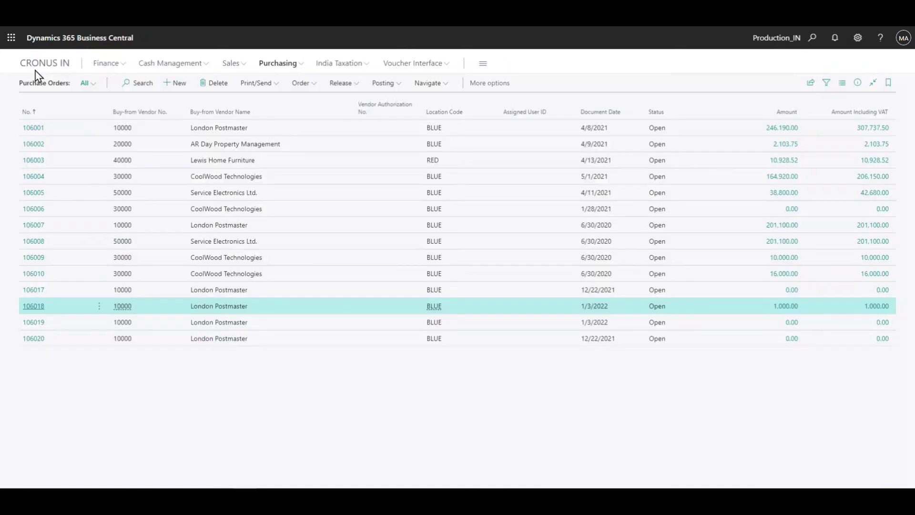
- Open the last purchase order in the list and check its lines
left_click(39, 342)
left_click(34, 339)
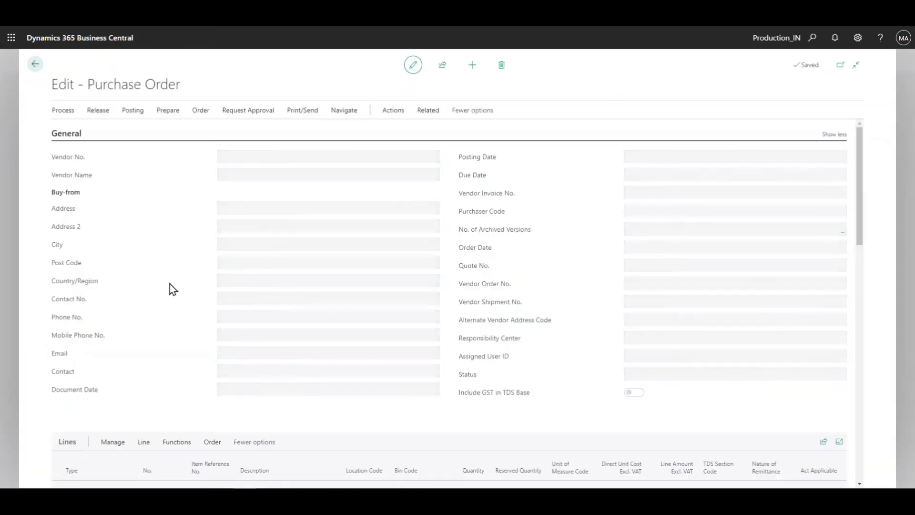
scroll(190, 305, "down", 3)
scroll(243, 265, "up", 4)
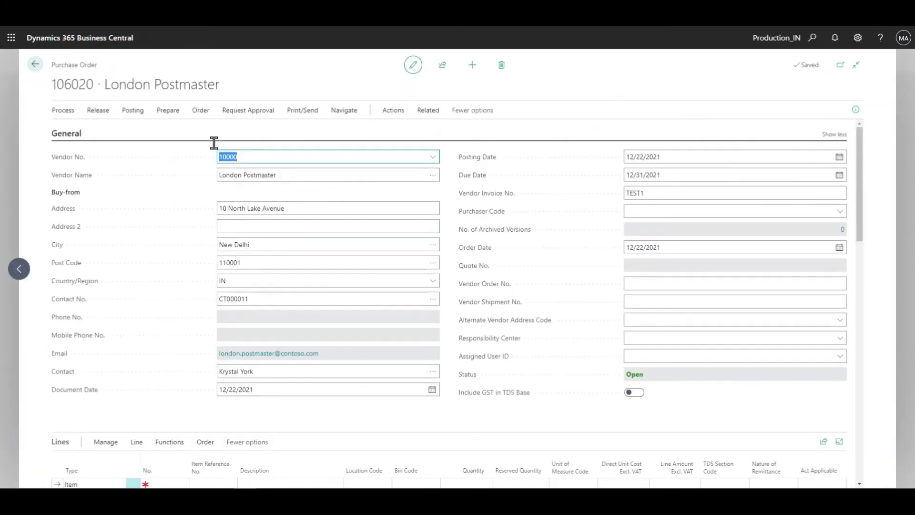
- Copy the London Postmaster order containing the Block - All item into this purchase order, with Include Header and Recalculate Lines enabled
left_click(164, 112)
left_click(63, 111)
left_click(86, 132)
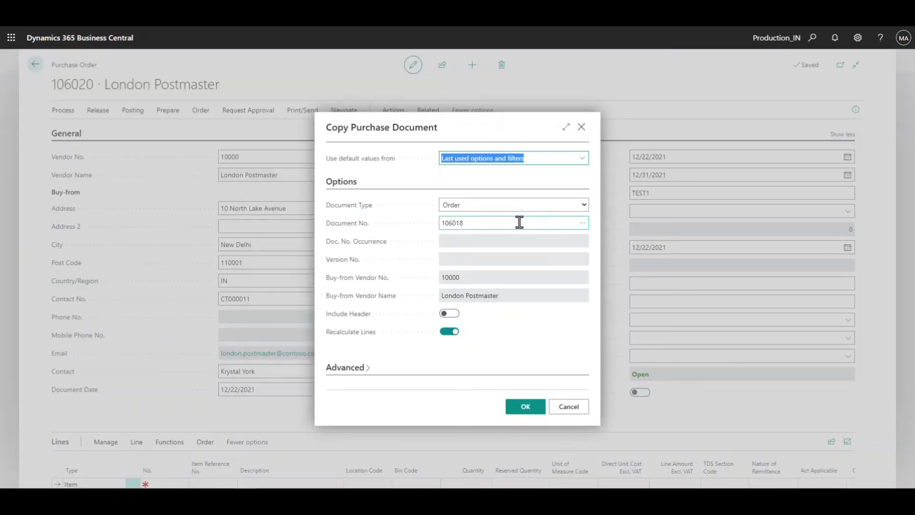
left_click(583, 224)
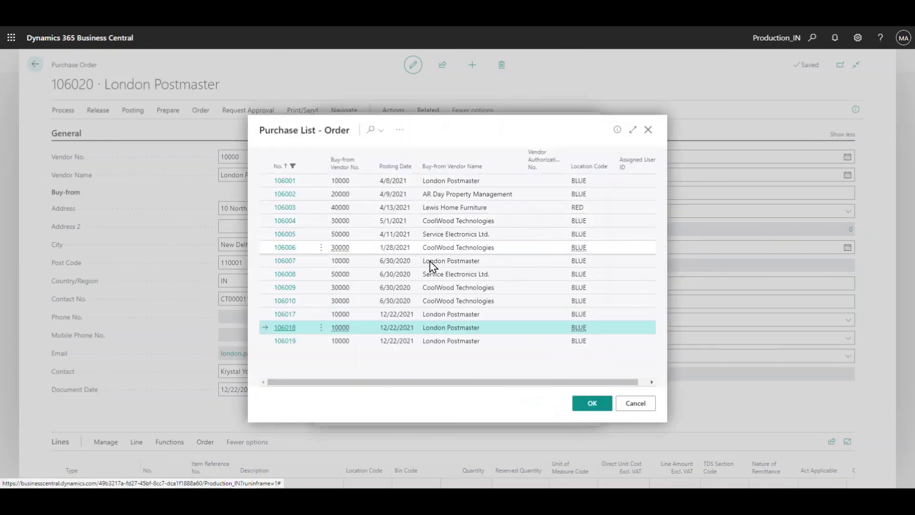
left_click(593, 404)
left_click(450, 313)
left_click(527, 408)
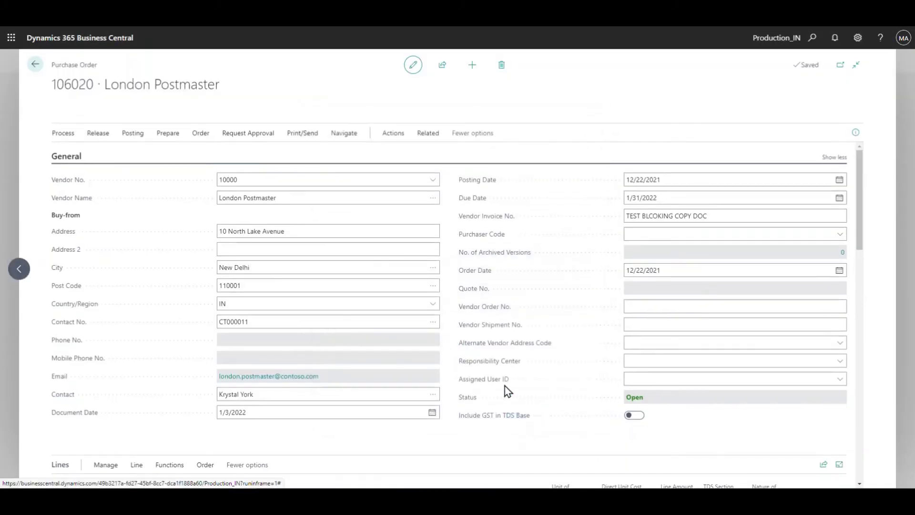
- Check the copied order's lines, examine the details of the copy operation's warning, and return to the order
scroll(454, 348, "down", 3)
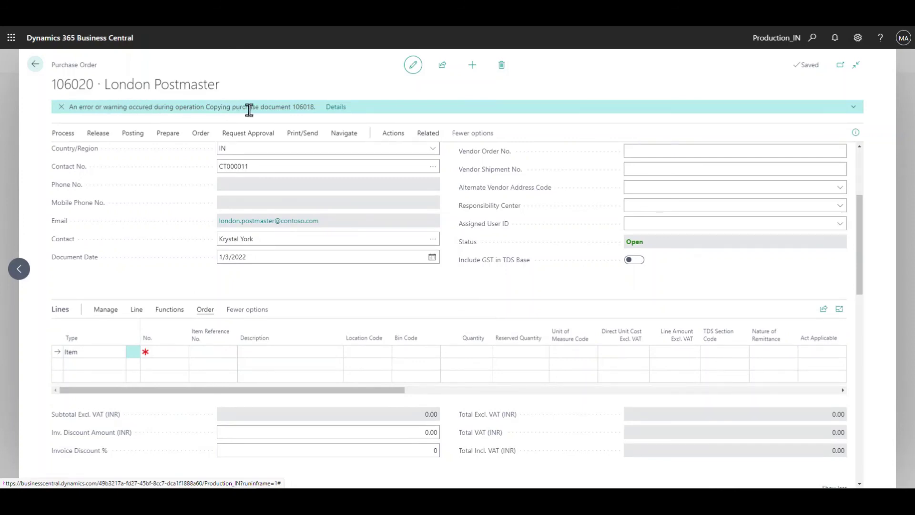
left_click(333, 107)
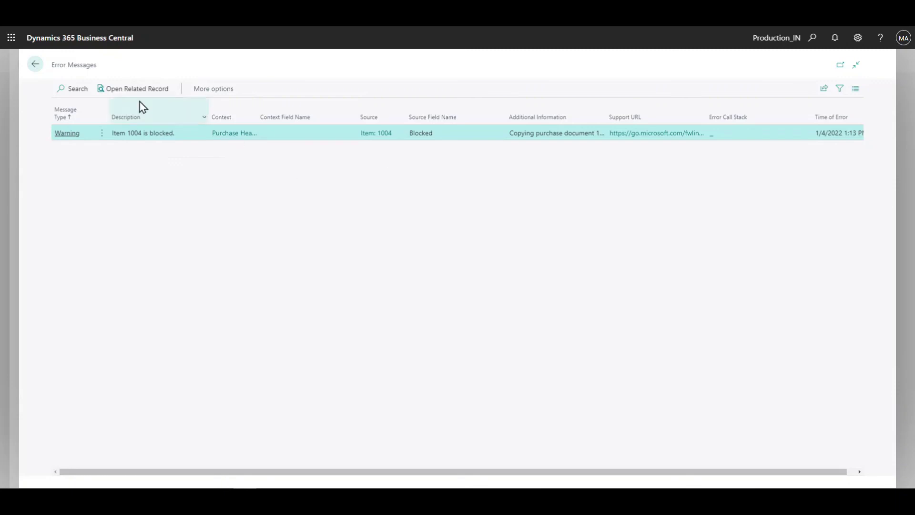
left_click(41, 70)
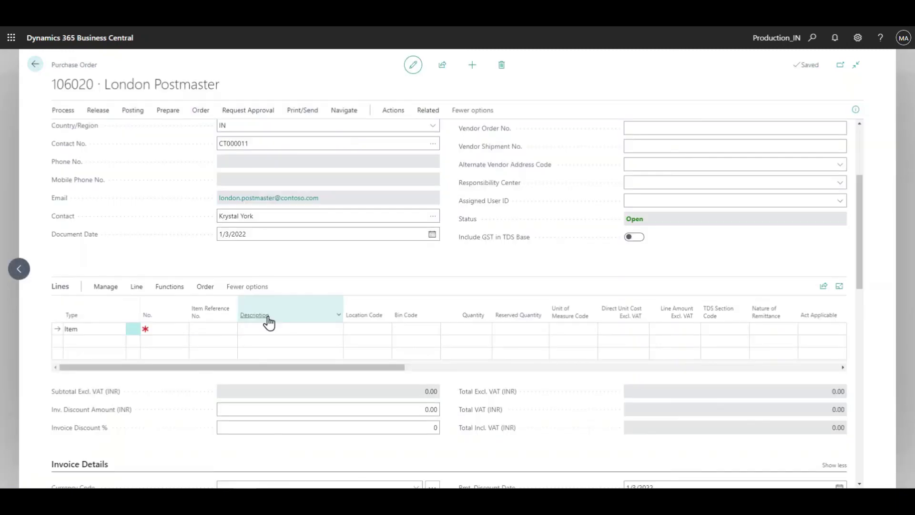